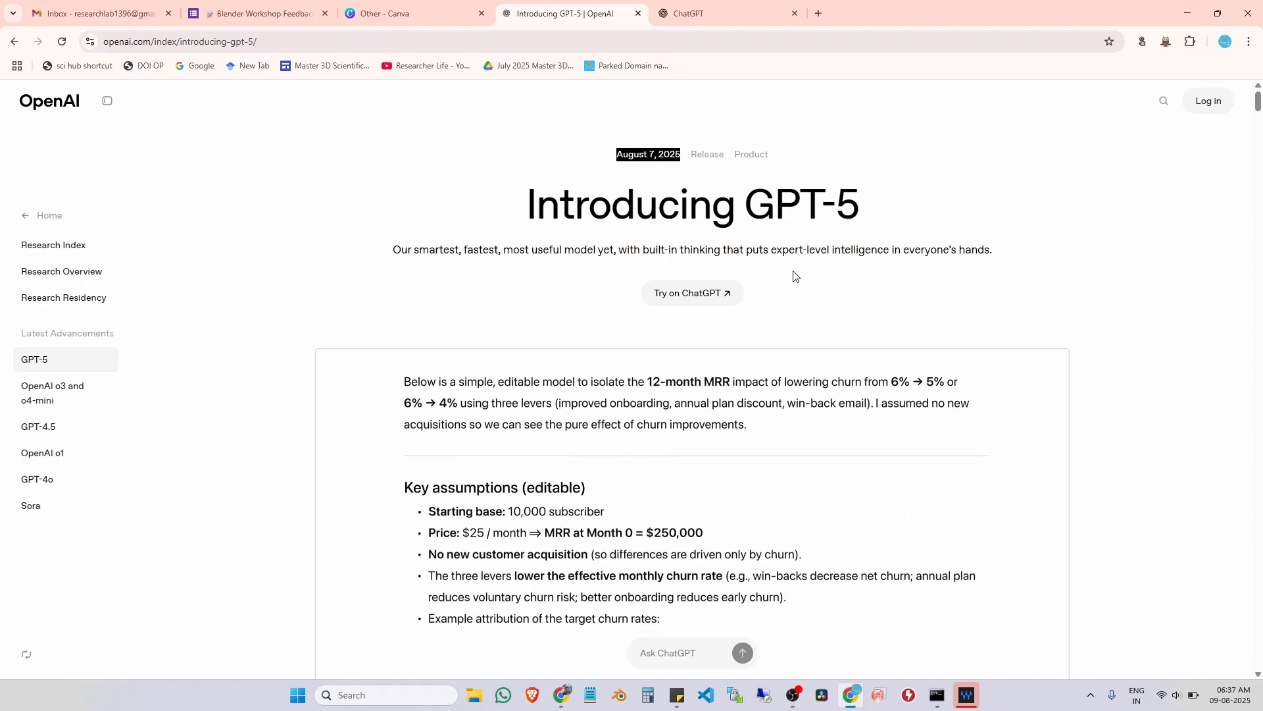
- Read the GPT-5 announcement through its Coding section and highlight the opening lines of the Jumping Ball Runner prompt
scroll(794, 276, down, 3)
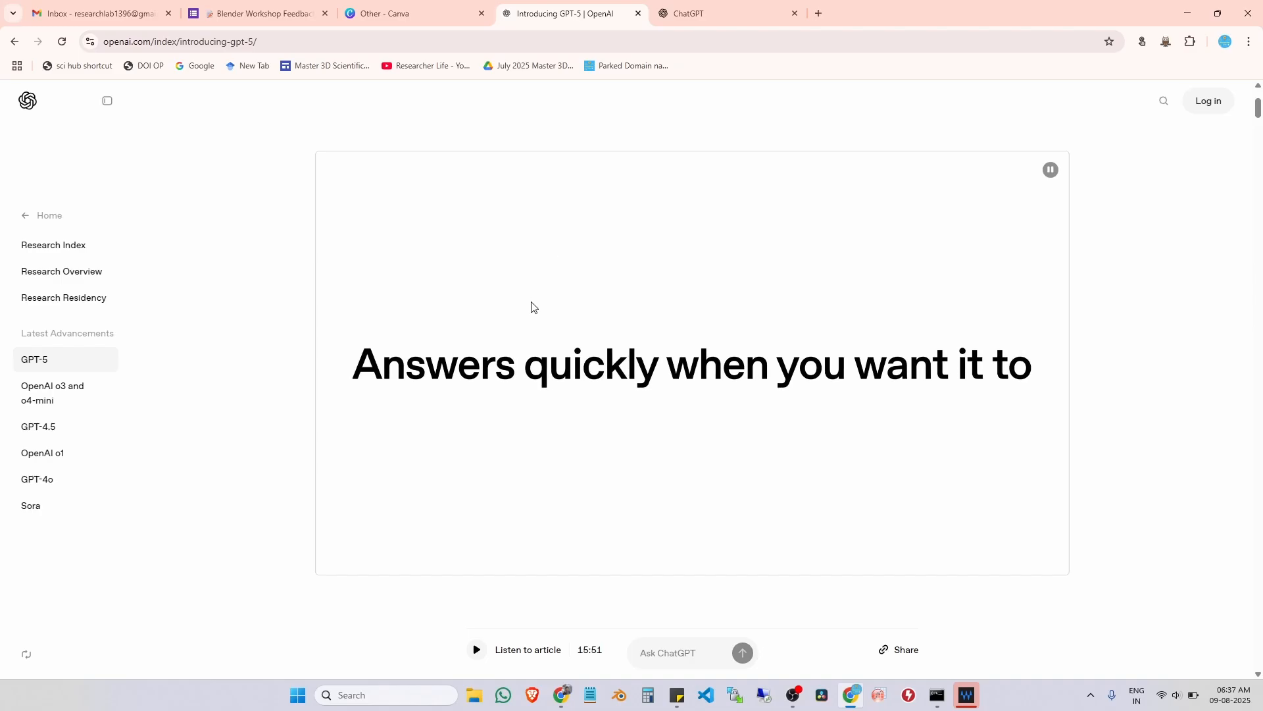
scroll(714, 434, down, 4)
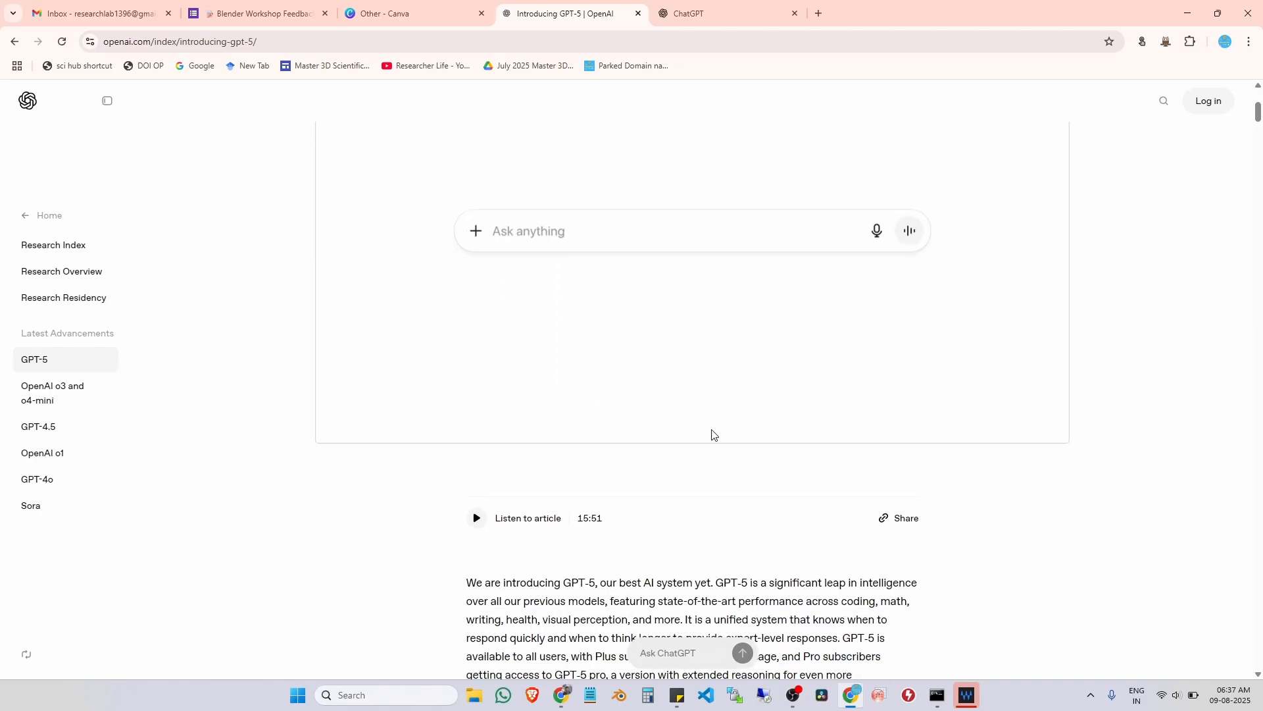
scroll(712, 435, down, 10)
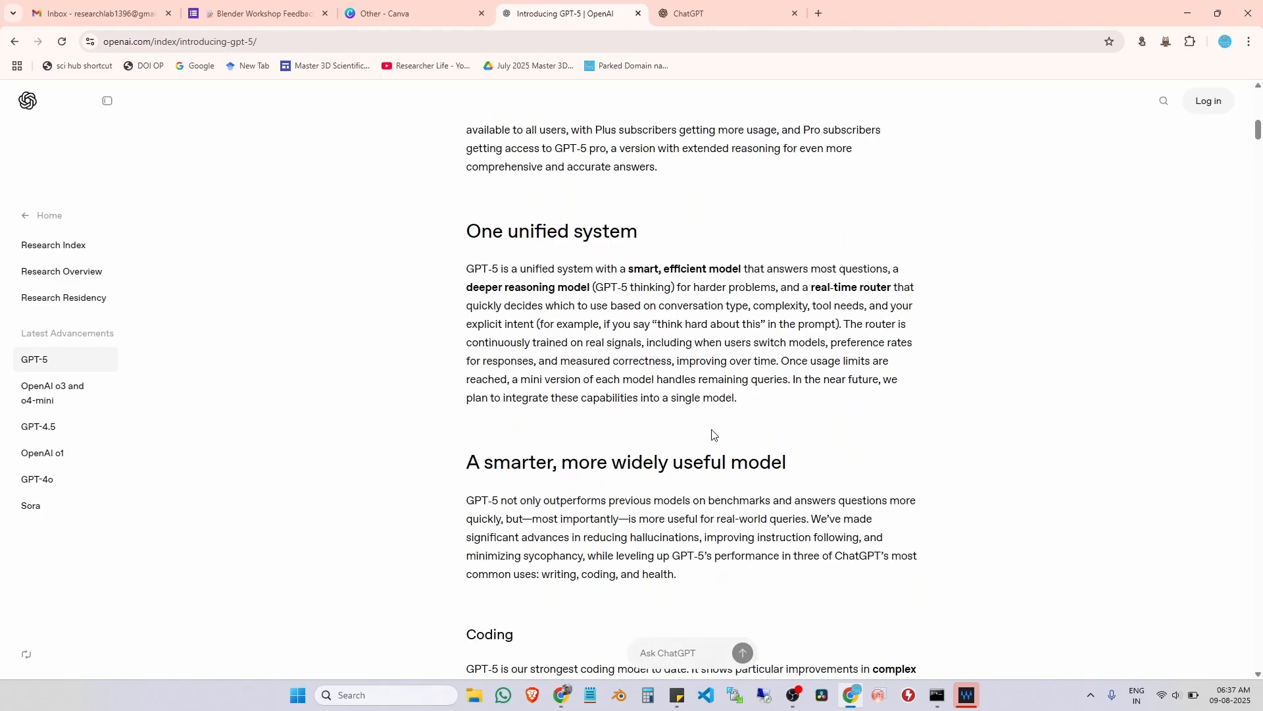
scroll(712, 435, down, 4)
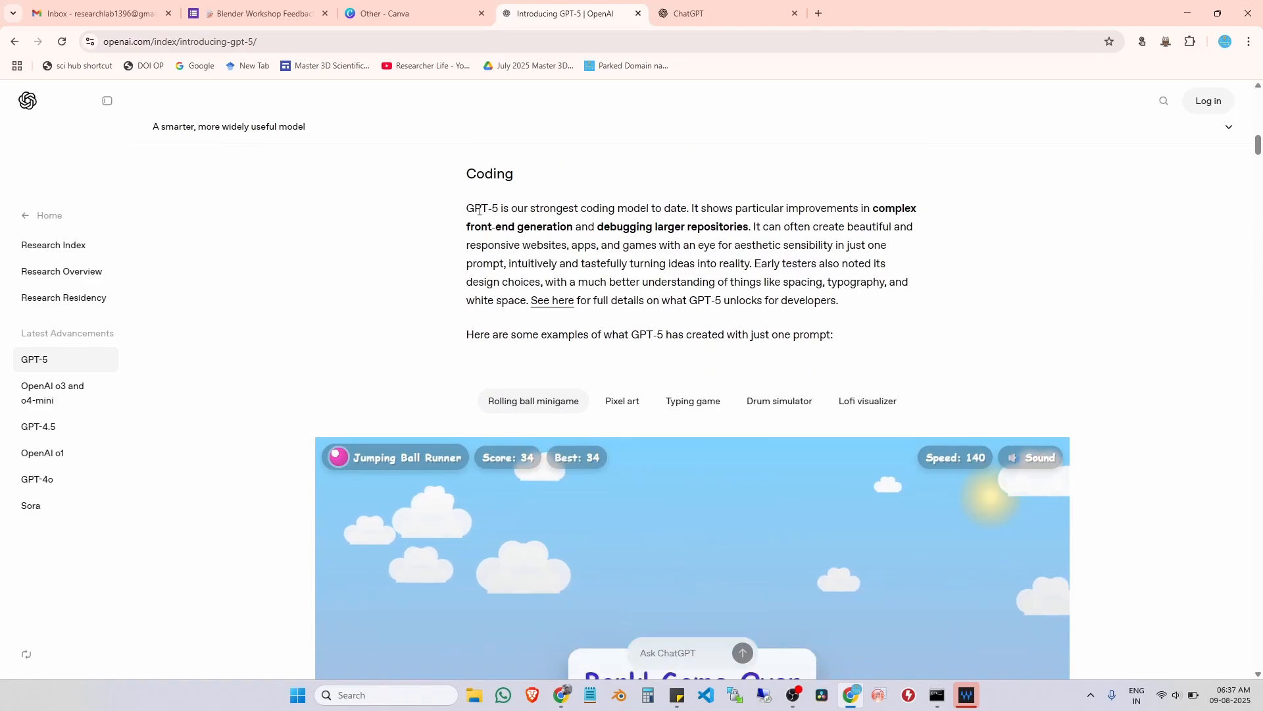
scroll(911, 304, down, 8)
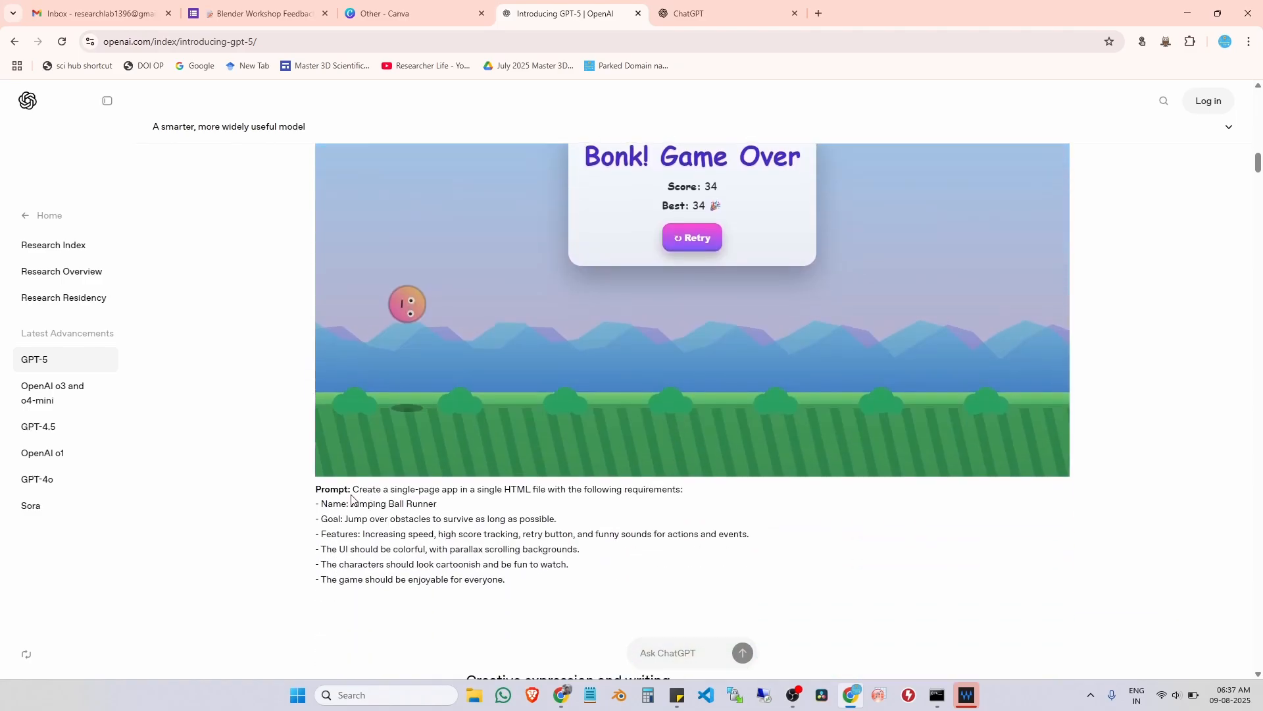
drag(359, 488, 441, 508)
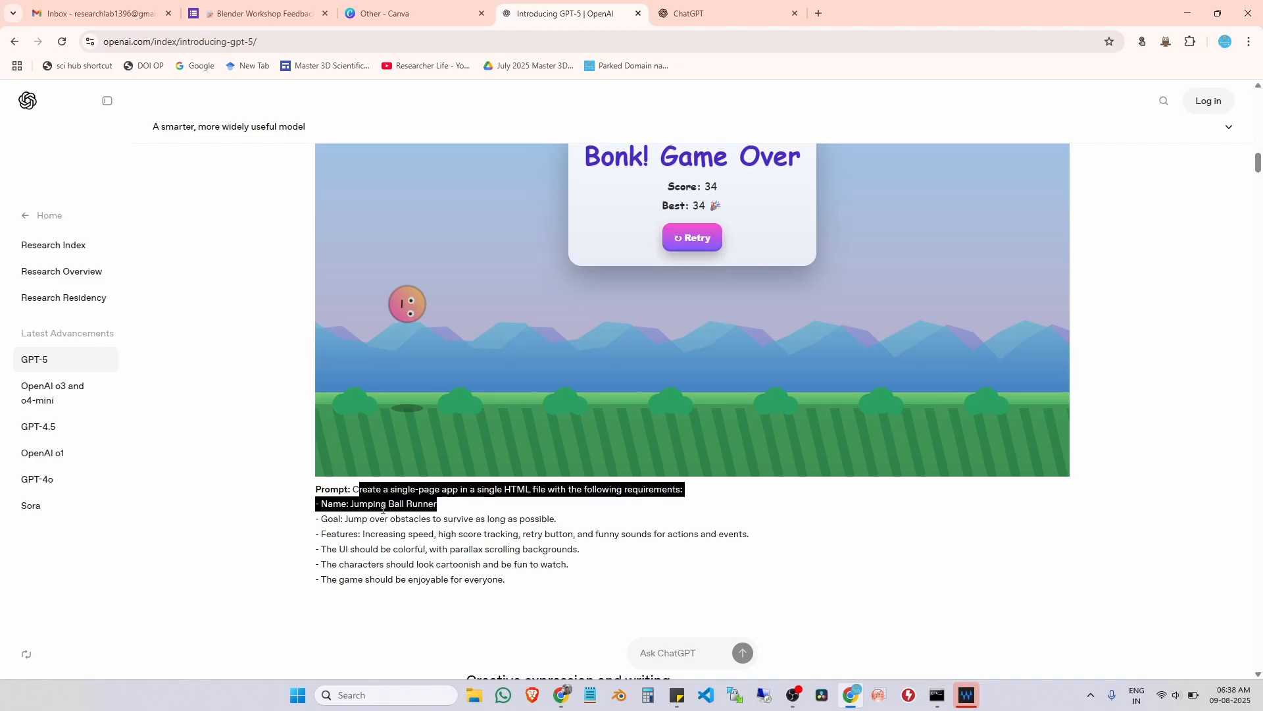
- Try the Jumping Ball Runner demo by jumping over the obstacles, restarting the game after each game over
scroll(490, 530, up, 2)
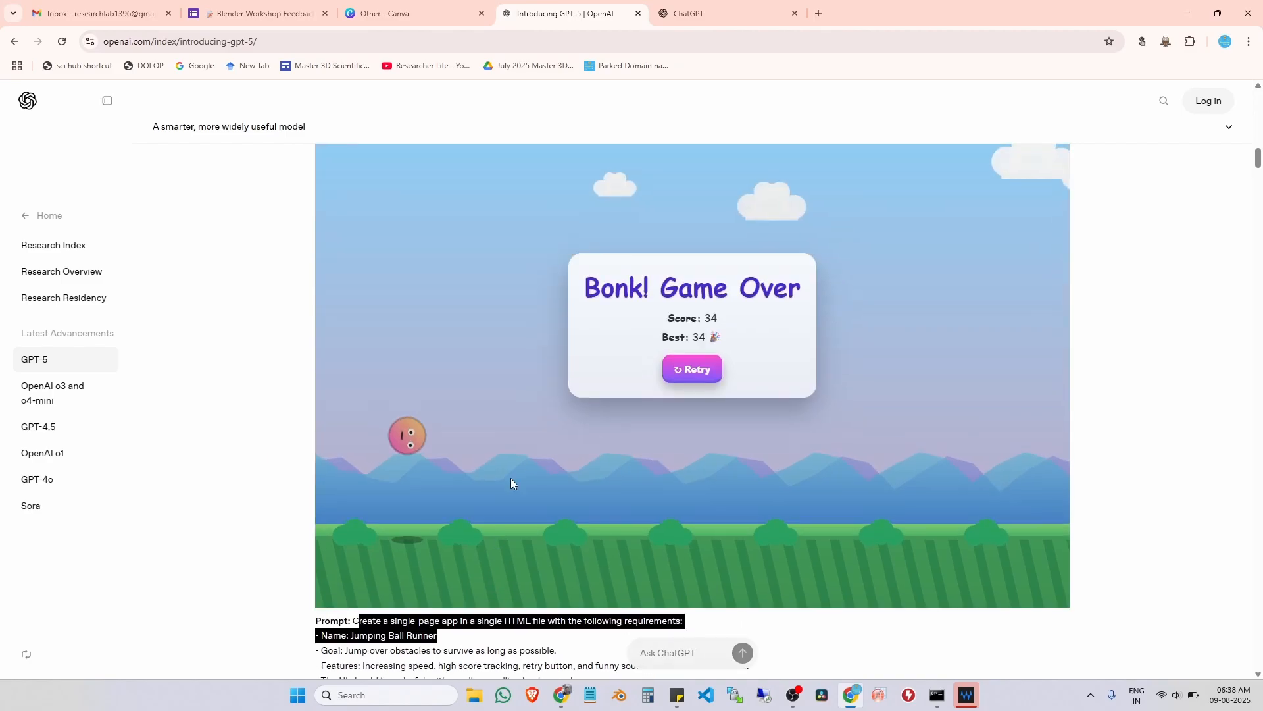
click(689, 364)
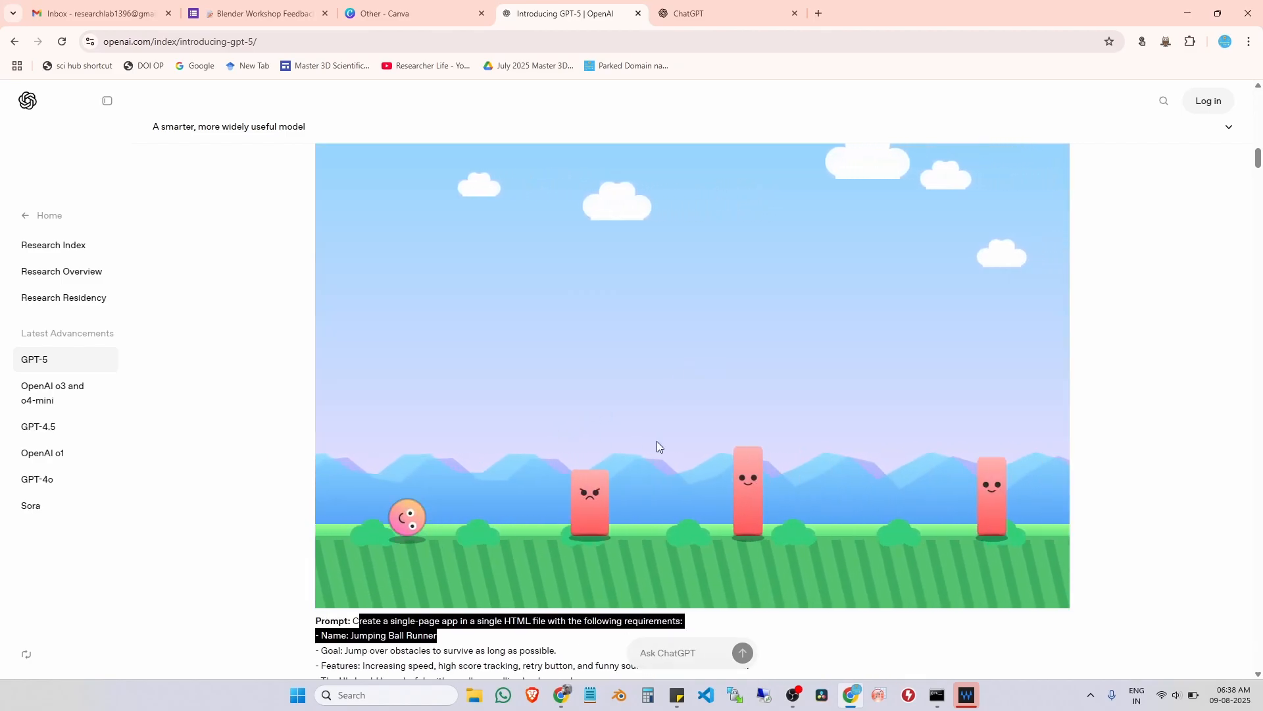
key(space)
key(space)
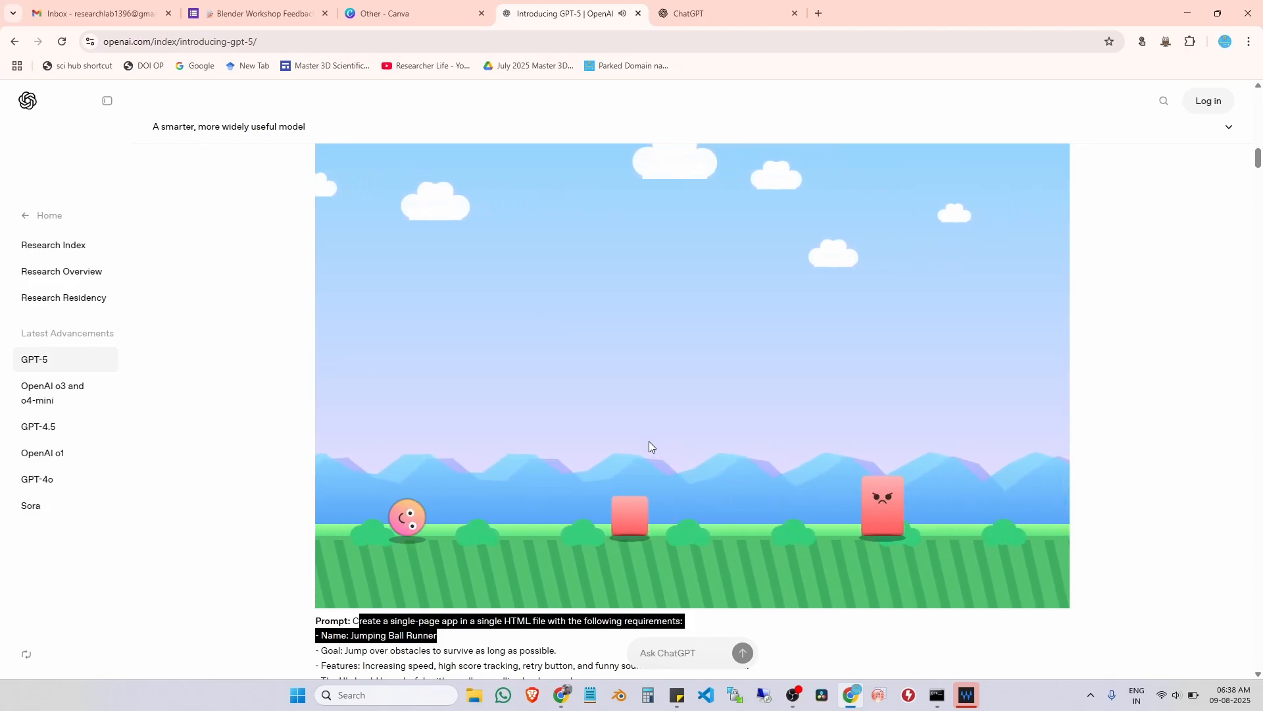
key(space)
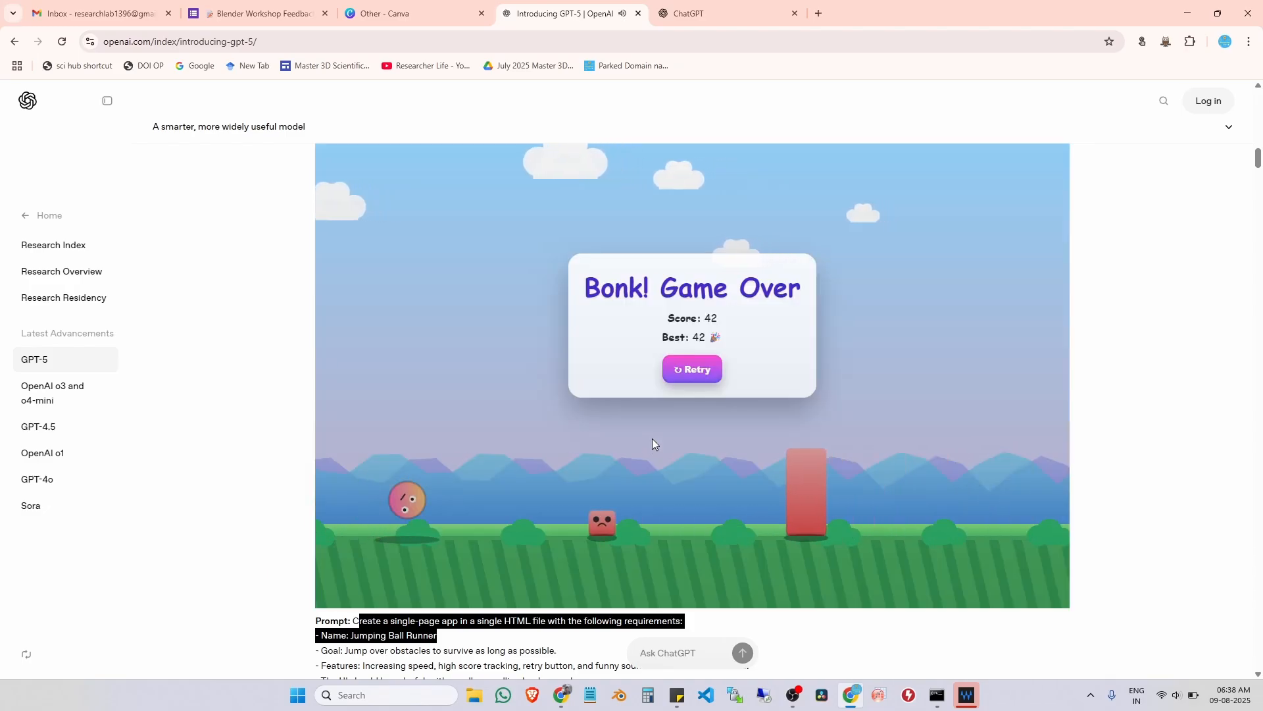
click(691, 375)
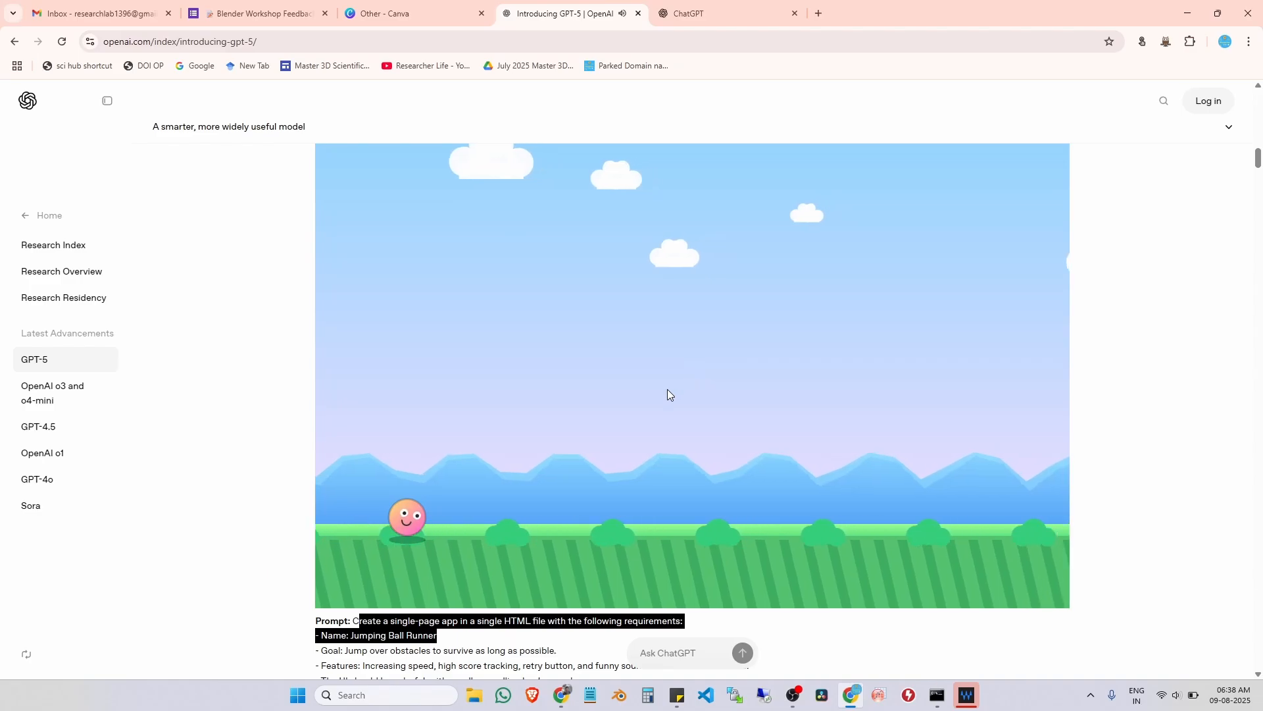
- Read the creative writing and Health sections and compare the GPT-4o and GPT-5 poetry examples
scroll(669, 395, down, 4)
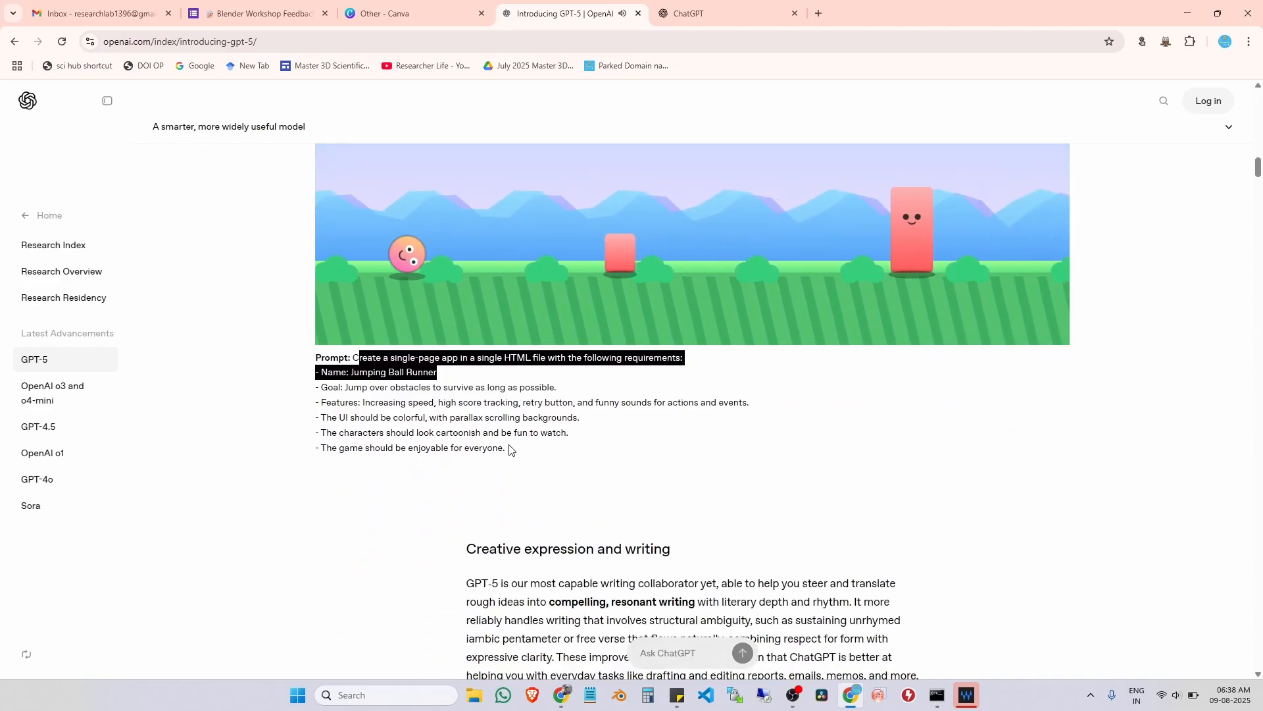
scroll(528, 482, down, 3)
scroll(510, 446, down, 6)
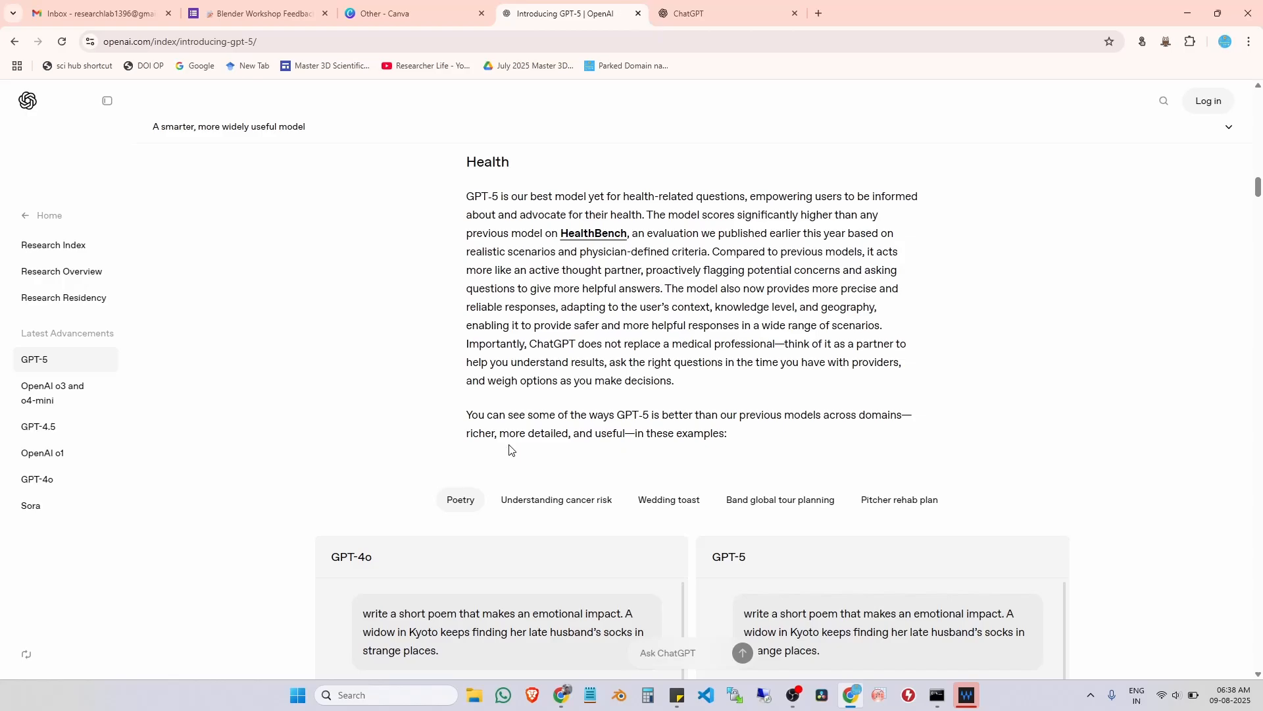
scroll(510, 450, down, 2)
scroll(509, 450, down, 2)
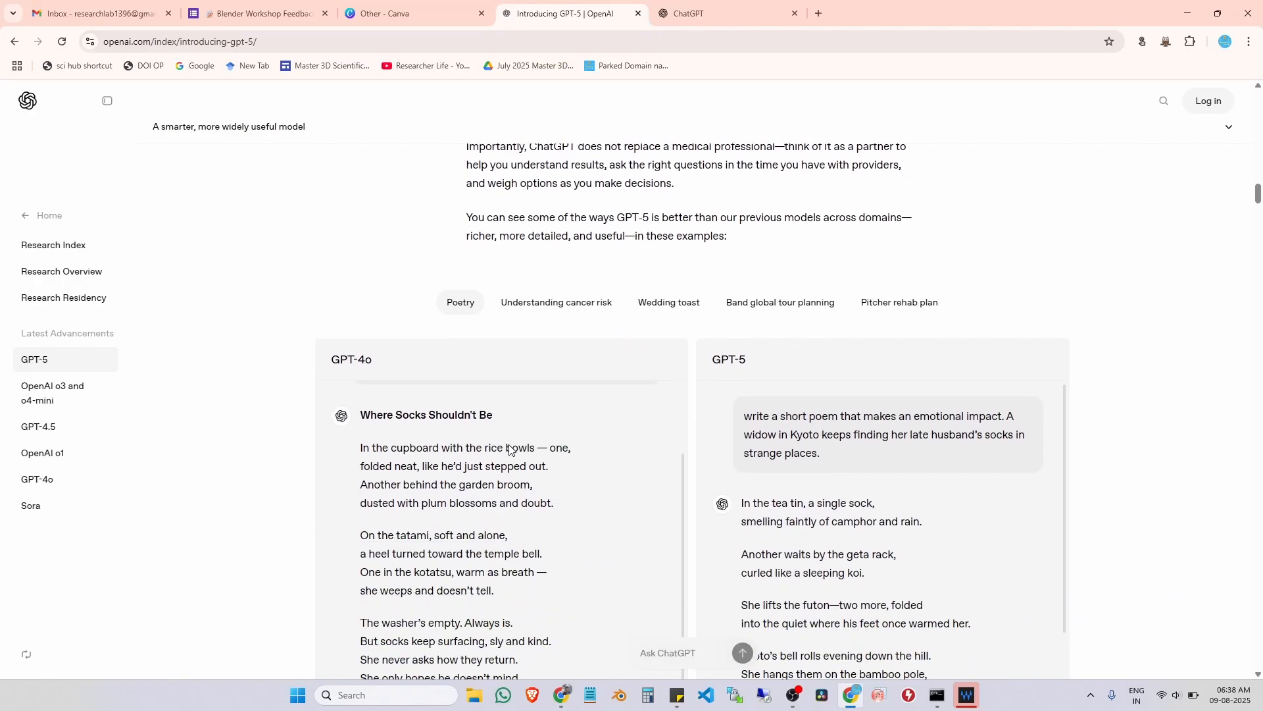
scroll(671, 393, down, 6)
scroll(671, 392, down, 3)
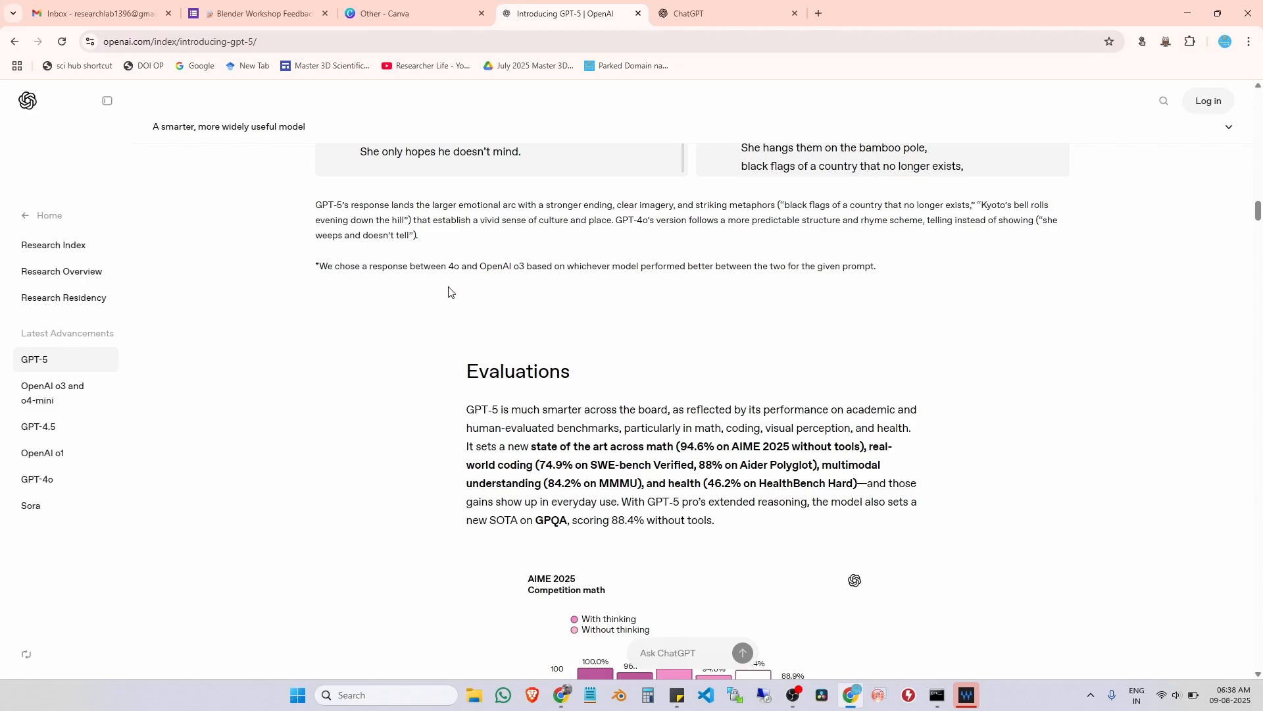
- Examine the Evaluations charts for AIME 2025, expert-level math, HMMT, GPQA Diamond and Humanity's Last Exam
scroll(558, 422, down, 3)
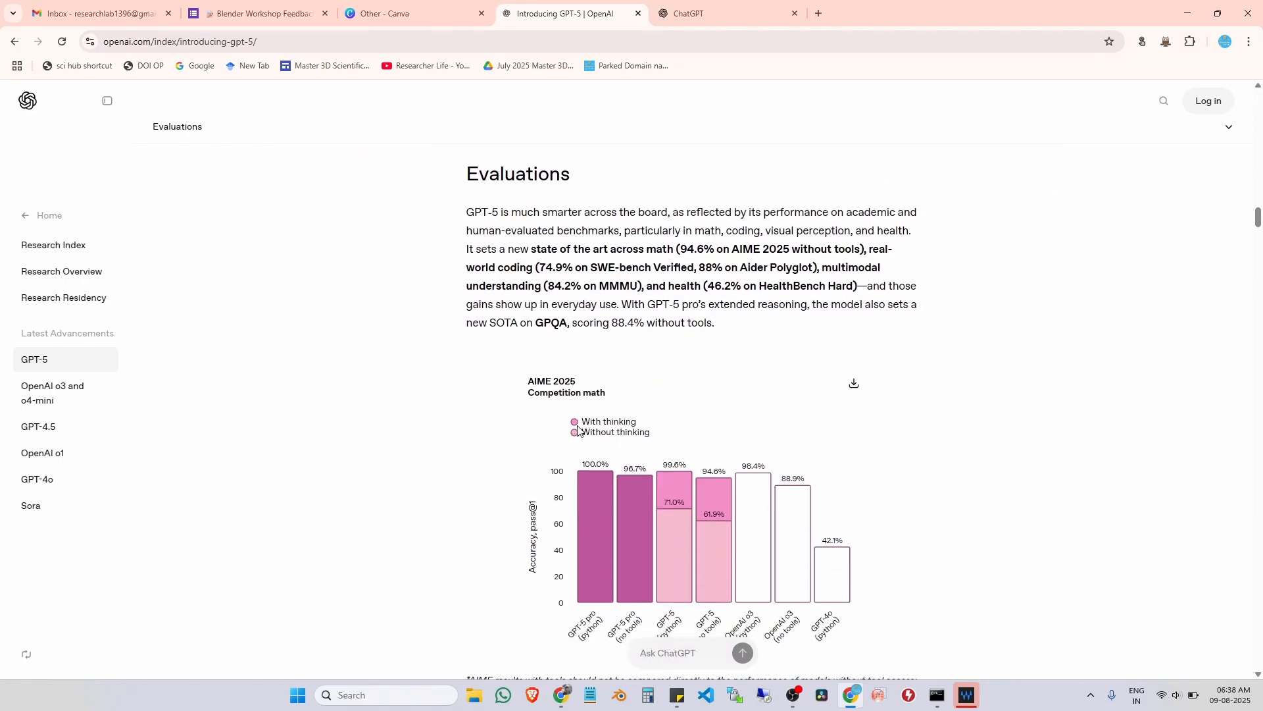
scroll(578, 429, down, 2)
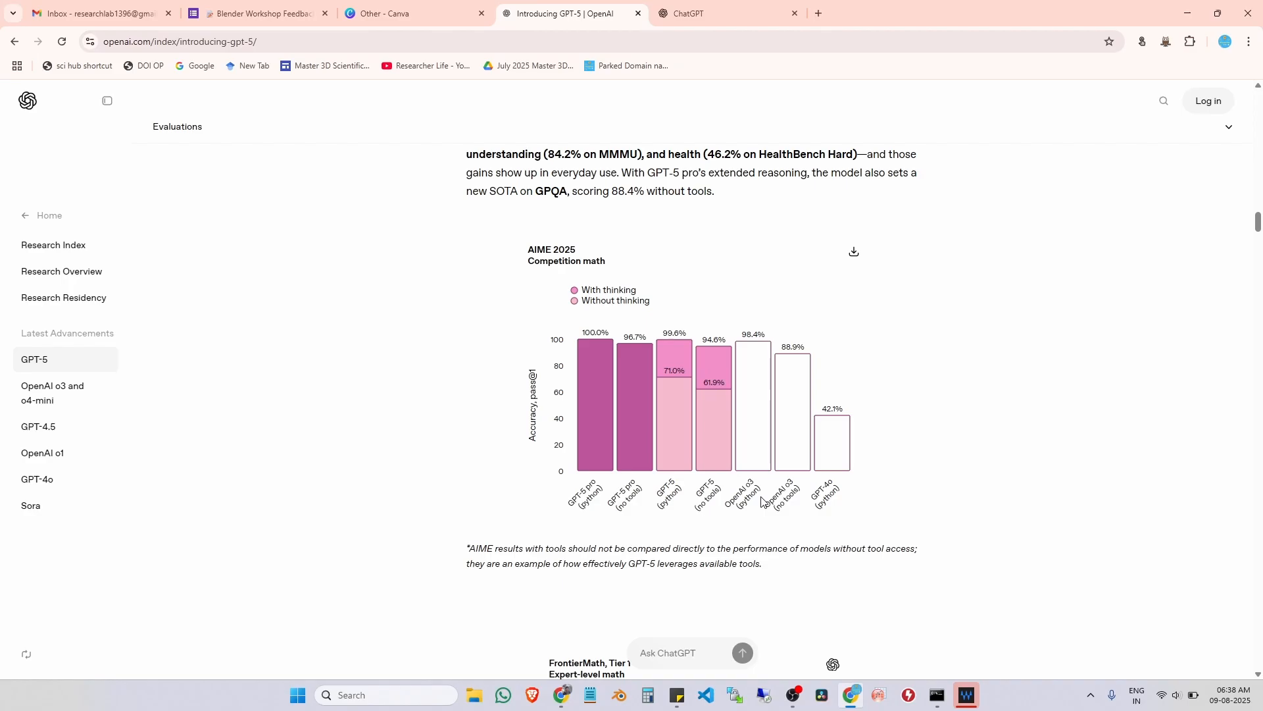
scroll(761, 501, down, 8)
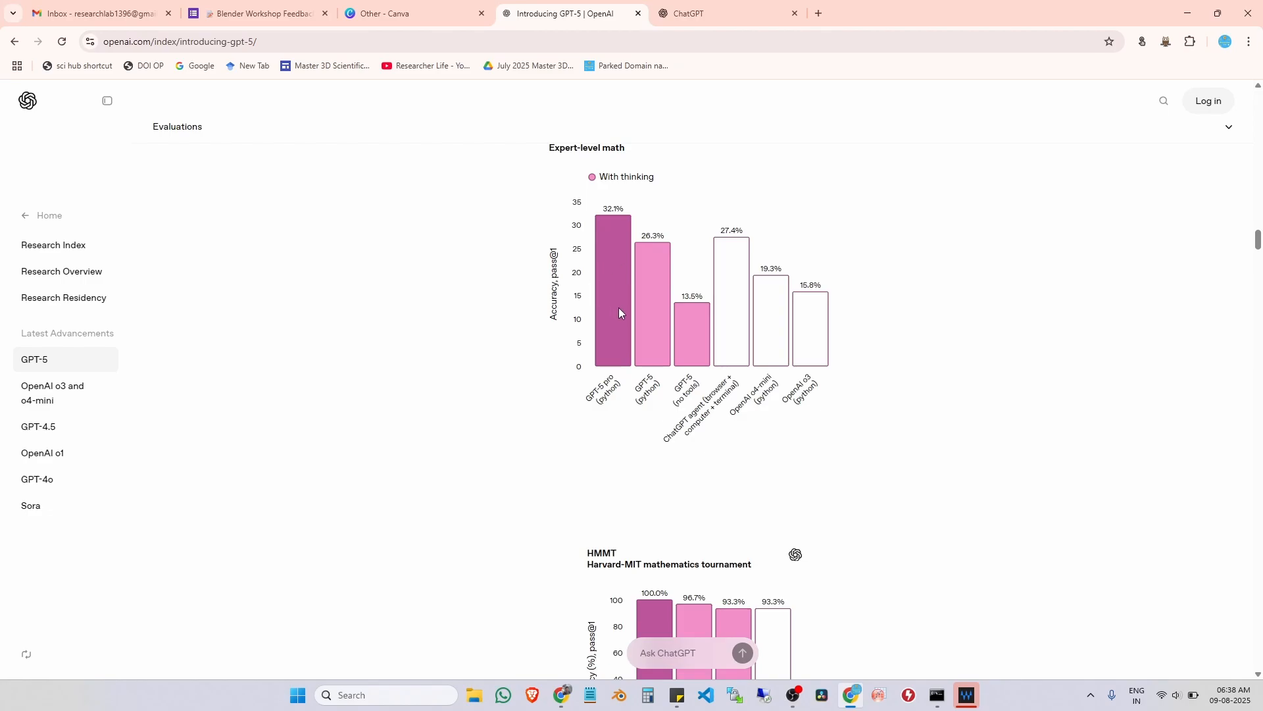
scroll(619, 308, down, 4)
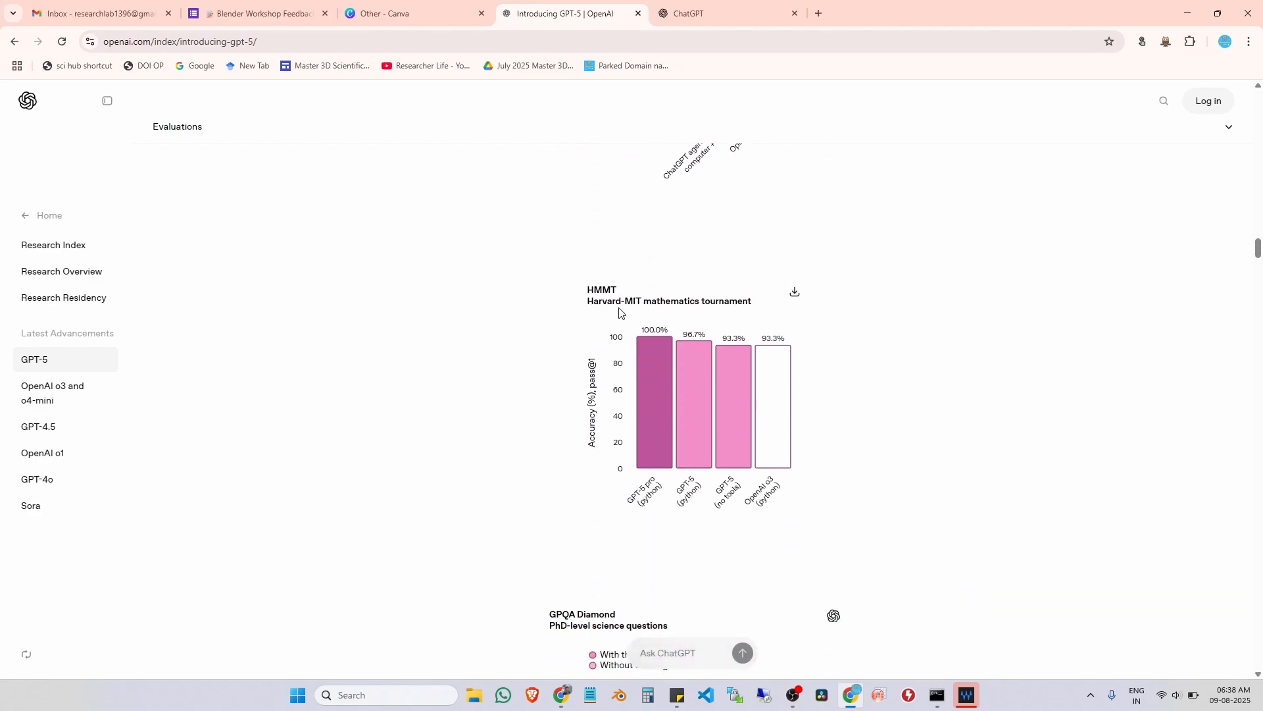
scroll(596, 408, down, 3)
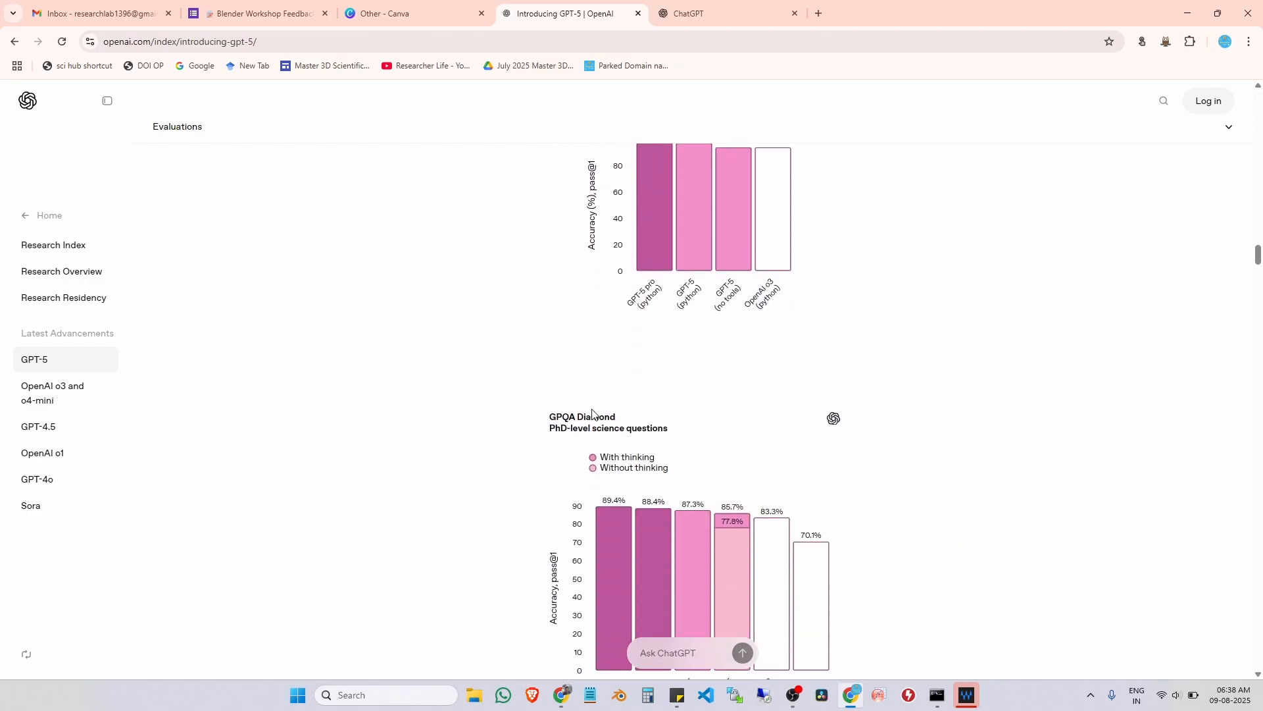
scroll(592, 411, down, 8)
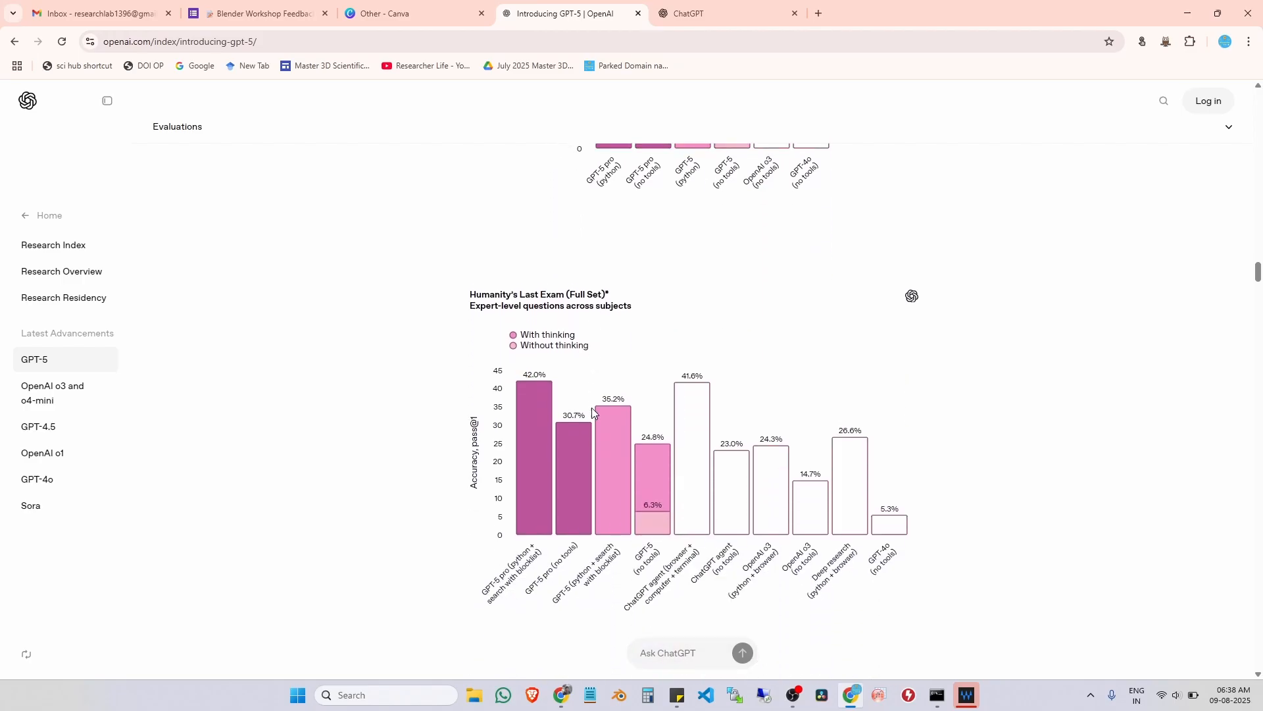
- Examine the Coding, instruction following, function calling, Multimodal and Health benchmark charts, highlighting the Coding heading
scroll(592, 412, down, 8)
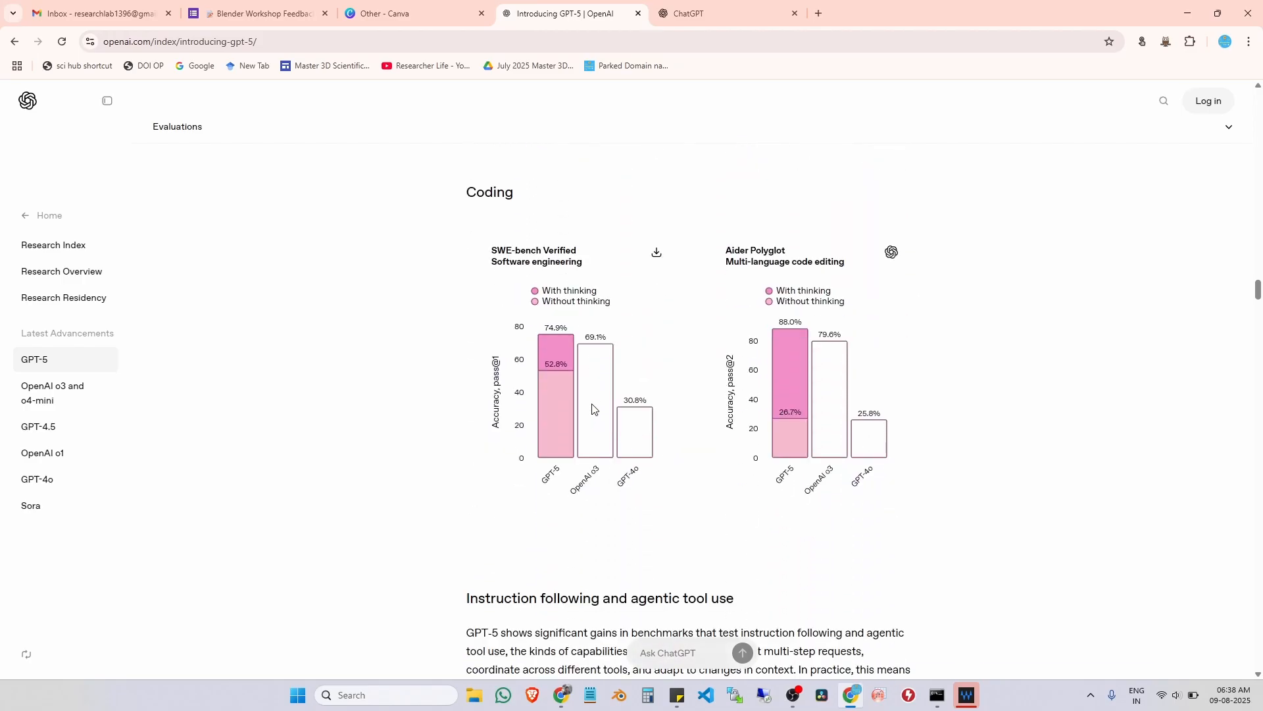
drag(466, 192, 541, 201)
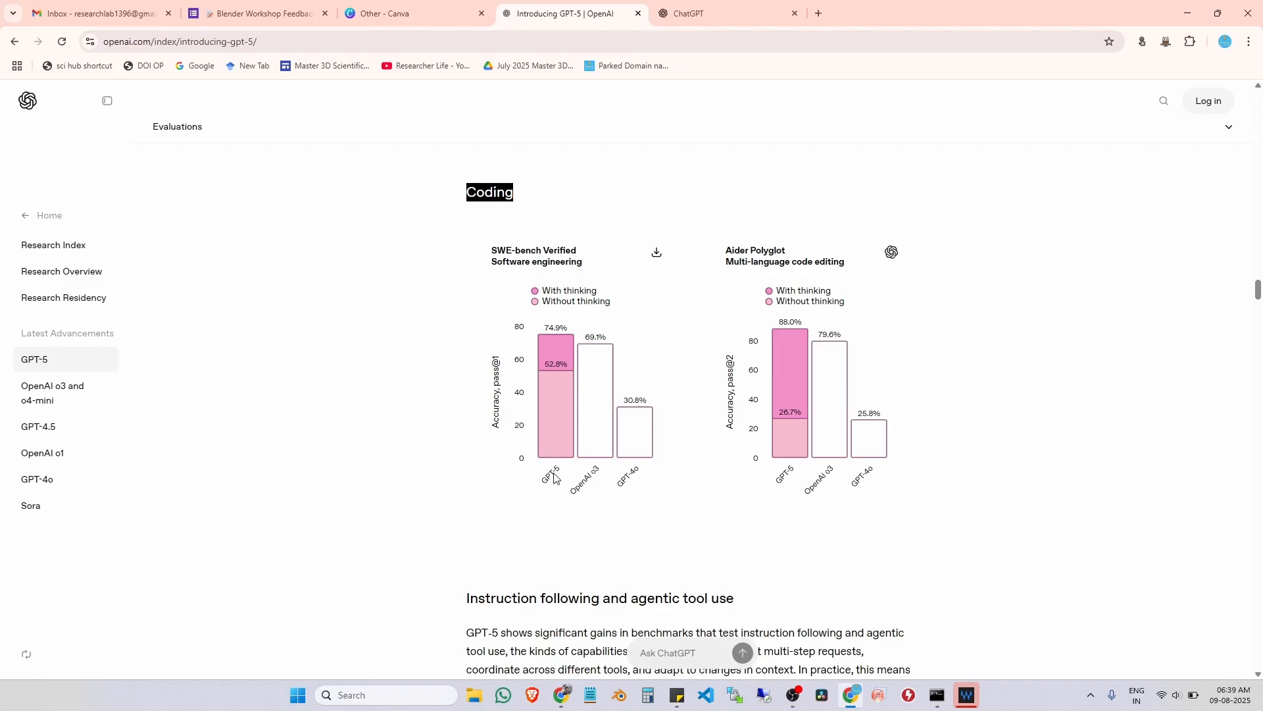
scroll(554, 478, down, 6)
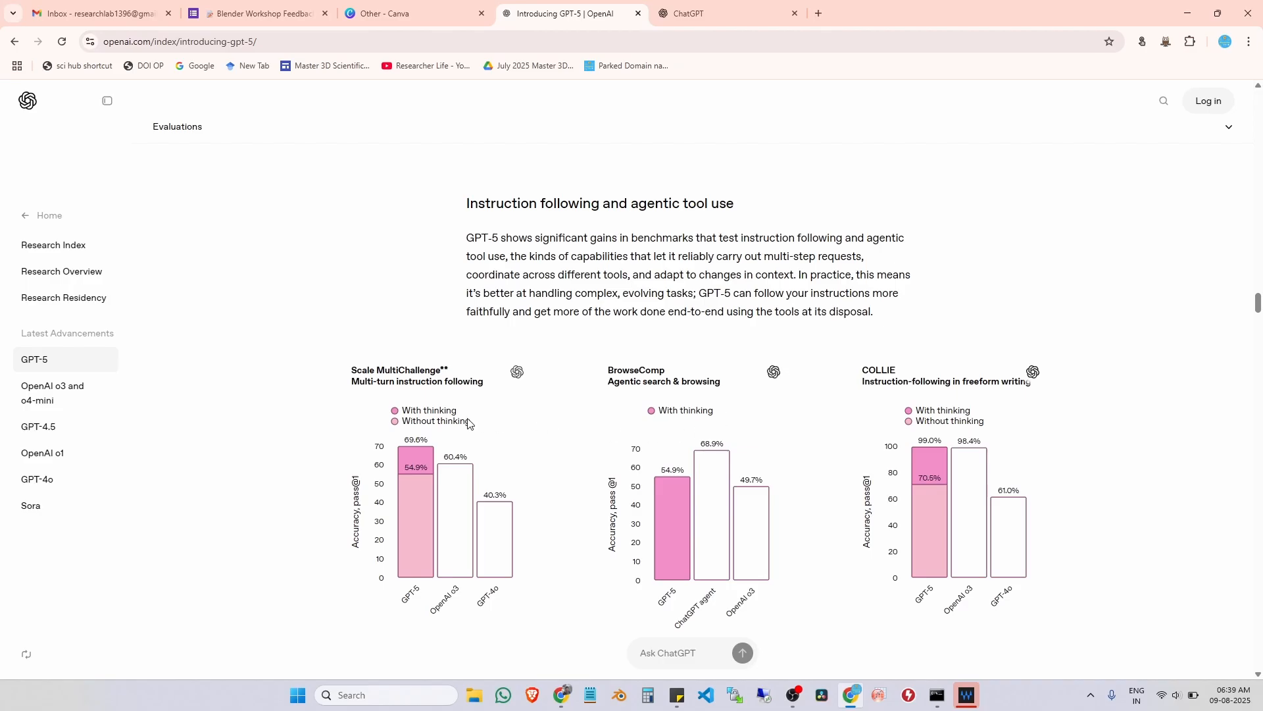
scroll(700, 484, down, 9)
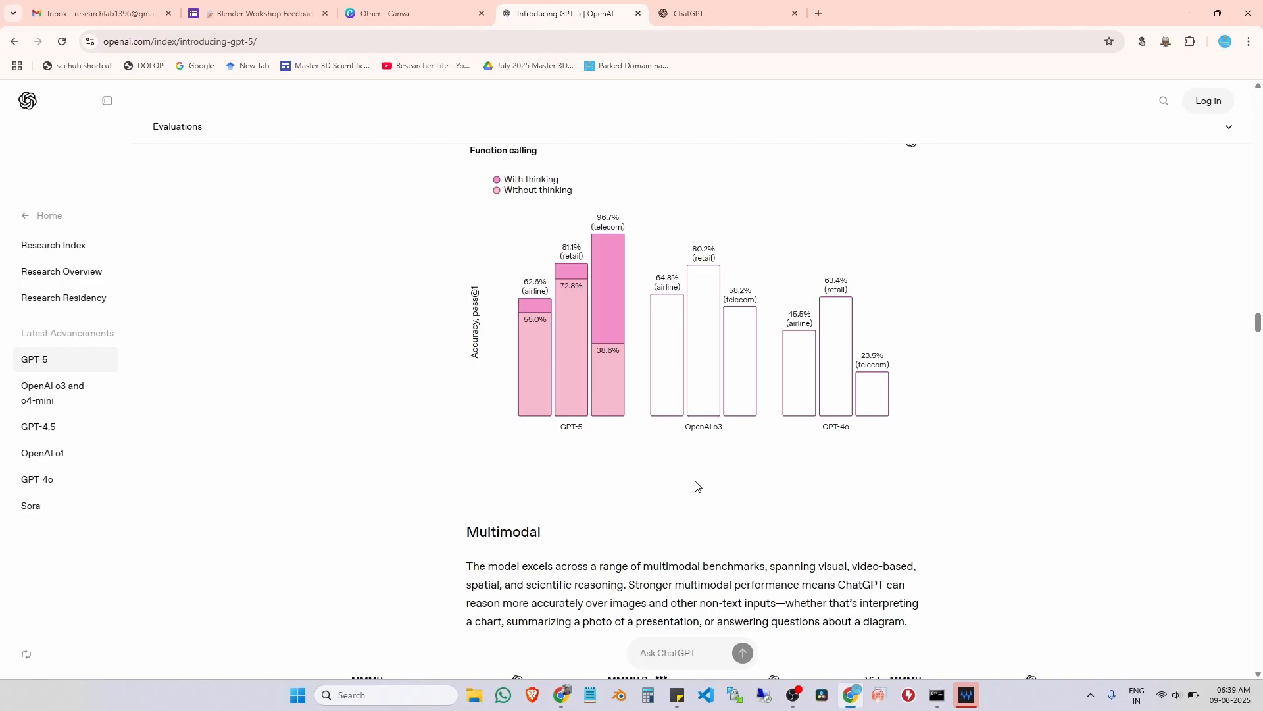
scroll(698, 487, down, 9)
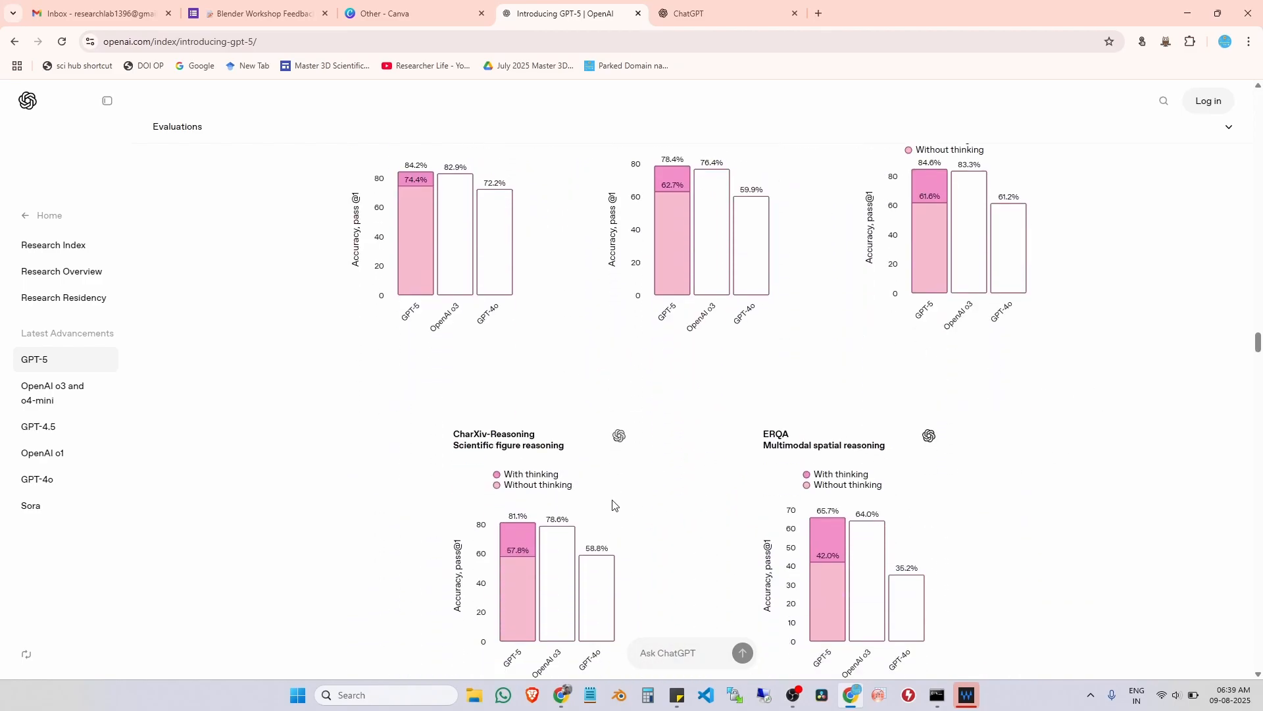
scroll(763, 516, down, 7)
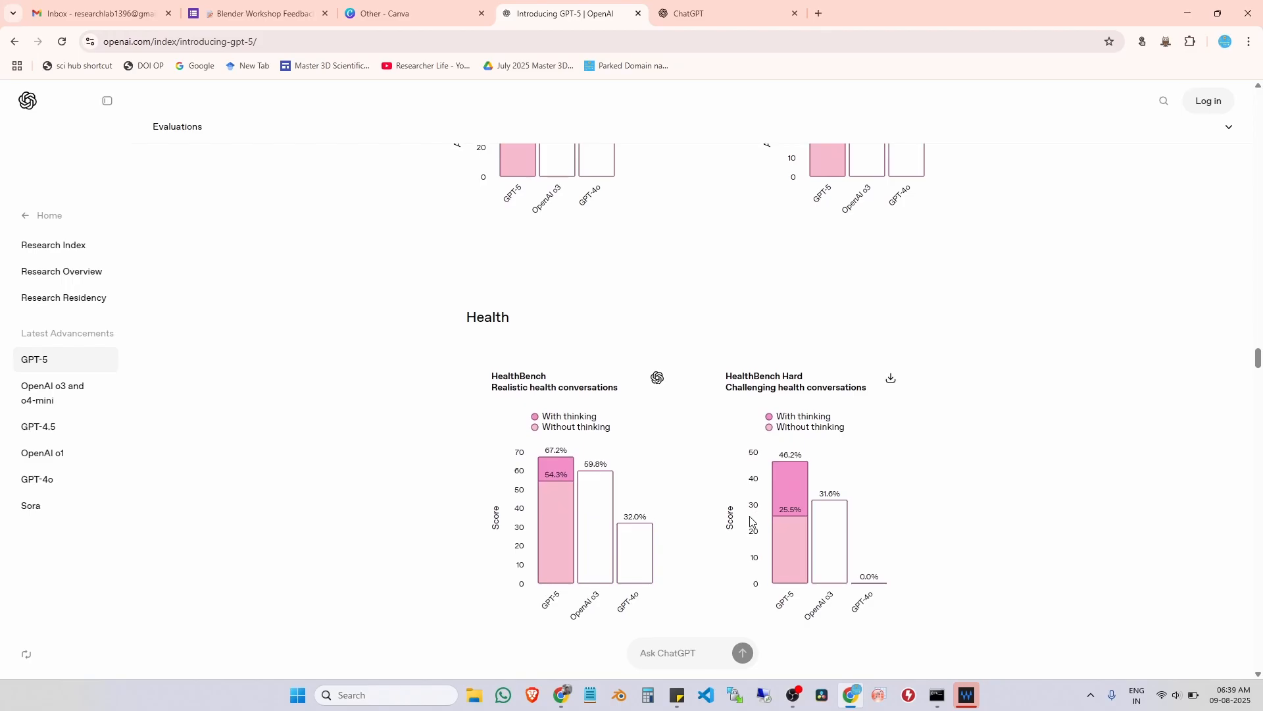
- Examine the Economically important tasks section and its chart comparing GPT-5, ChatGPT agent and OpenAI o3
scroll(752, 521, down, 8)
scroll(752, 521, down, 4)
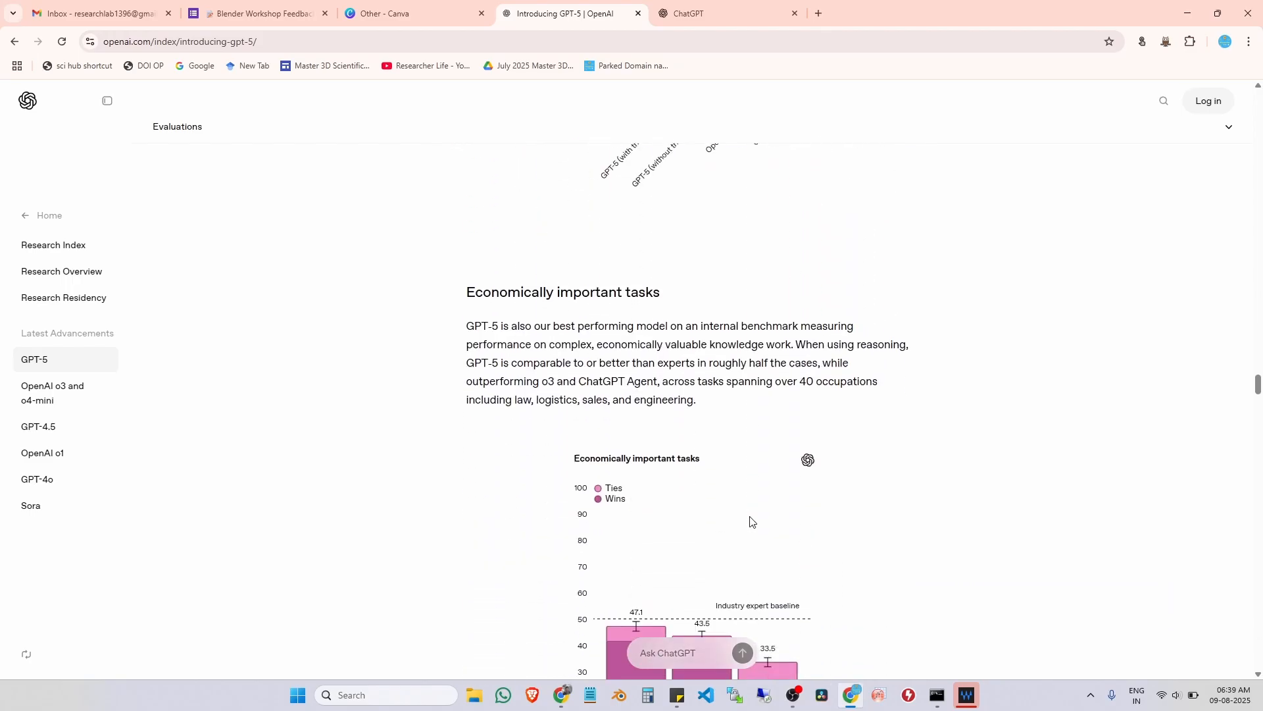
scroll(752, 521, down, 2)
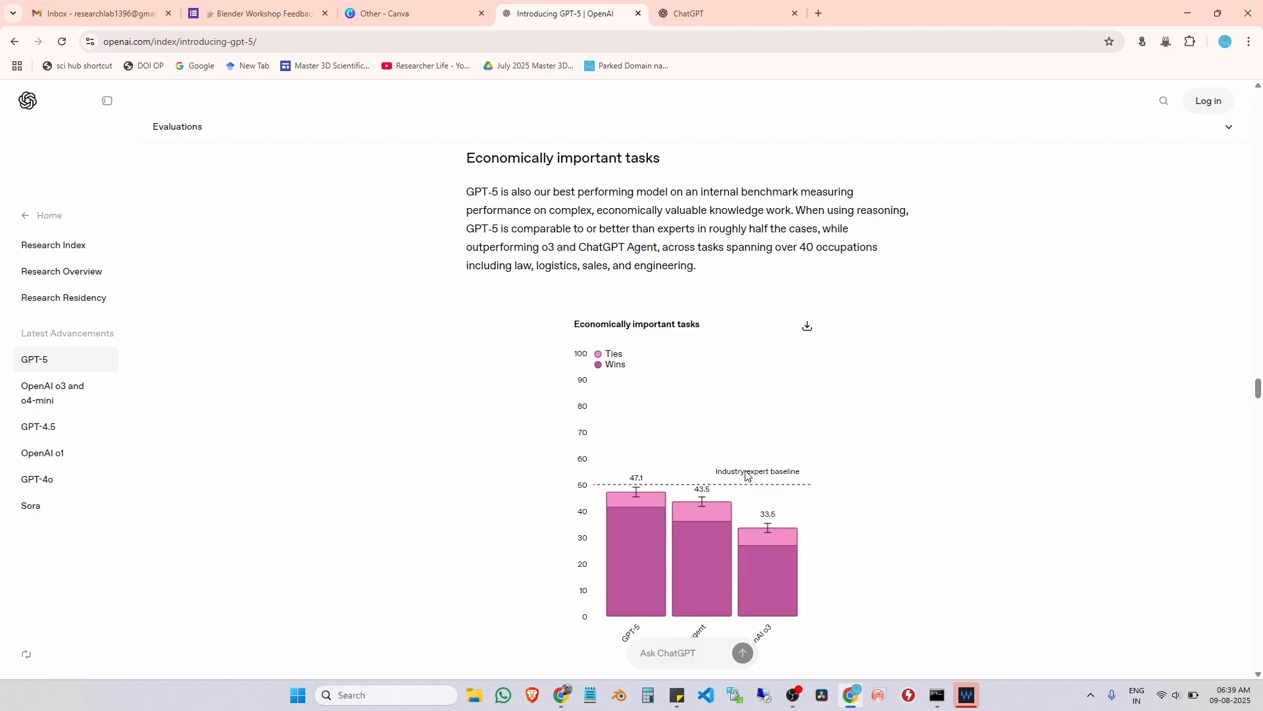
scroll(747, 474, down, 2)
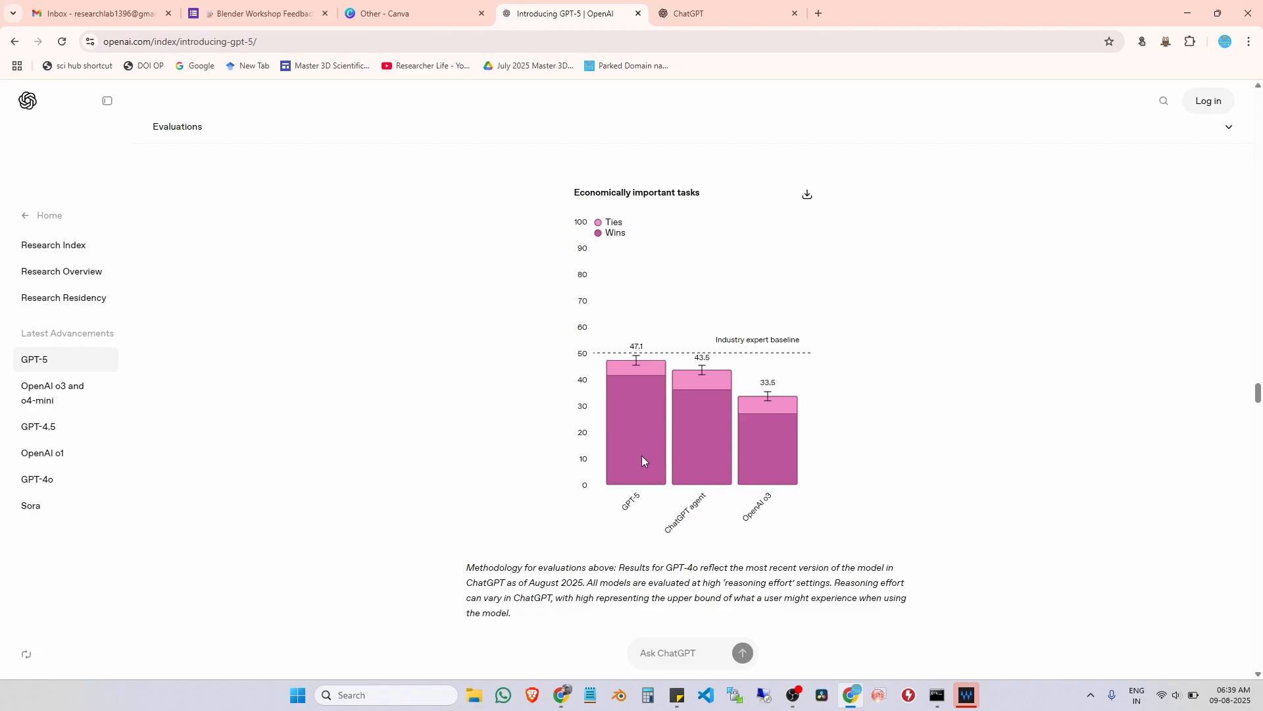
- Review the Faster, more efficient thinking charts and the hallucination and response-level error rate charts comparing GPT-5 with earlier models
scroll(643, 457, down, 7)
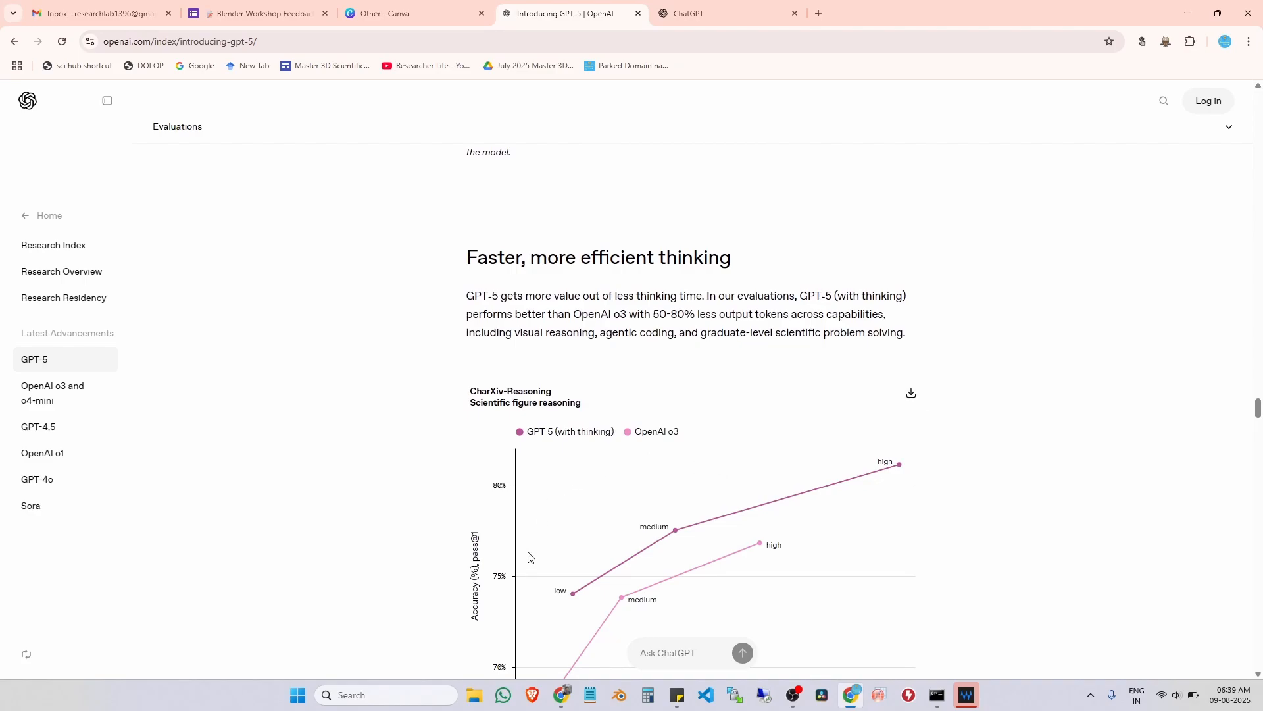
scroll(533, 560, down, 1)
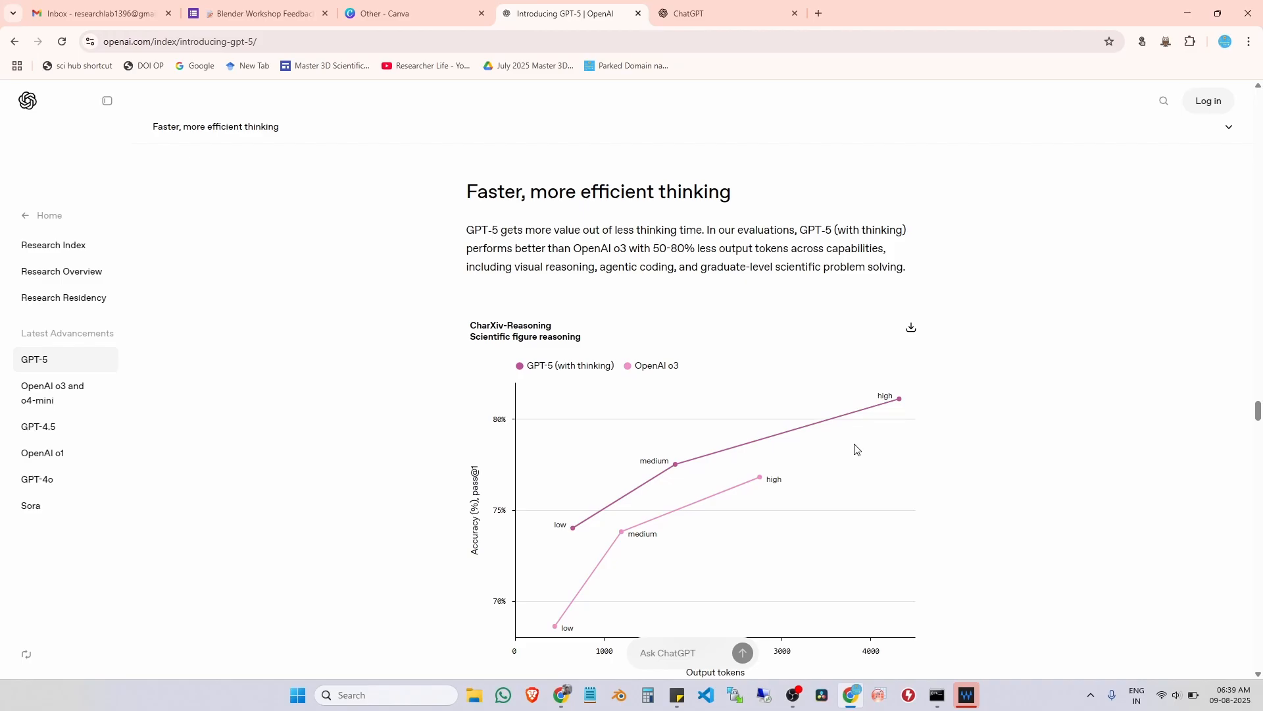
scroll(562, 454, down, 7)
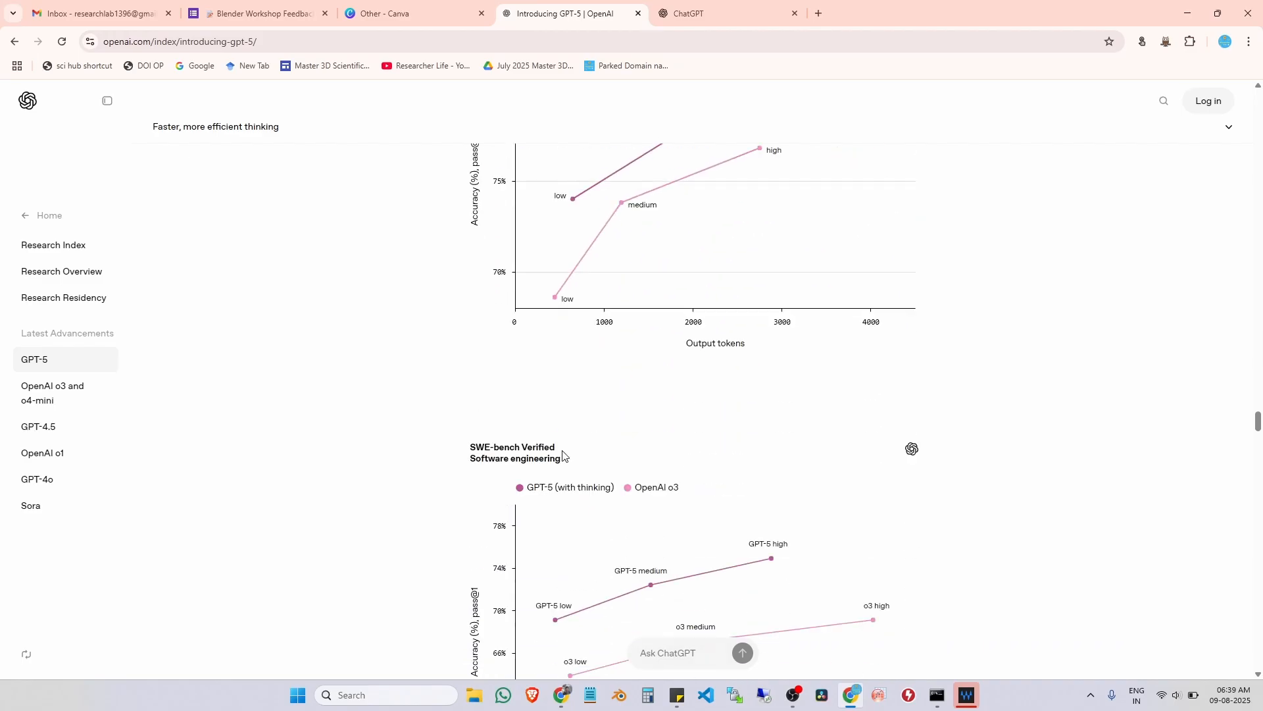
scroll(563, 454, down, 13)
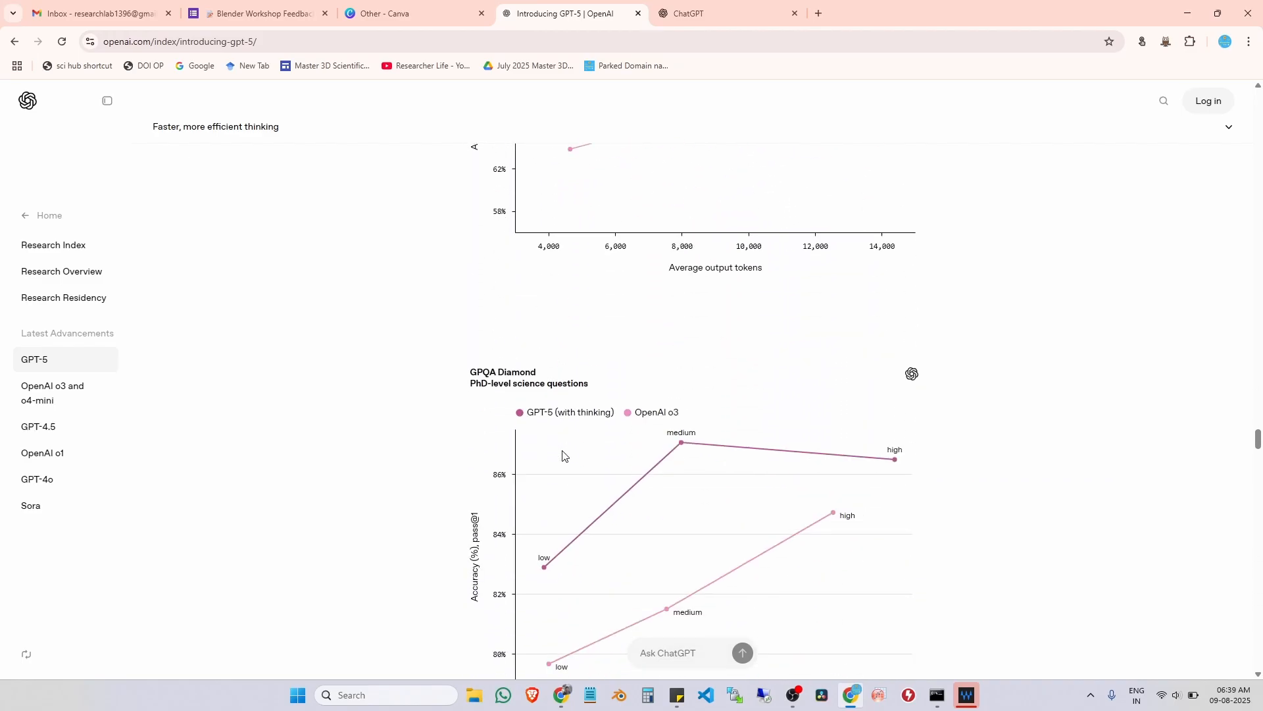
scroll(562, 454, down, 15)
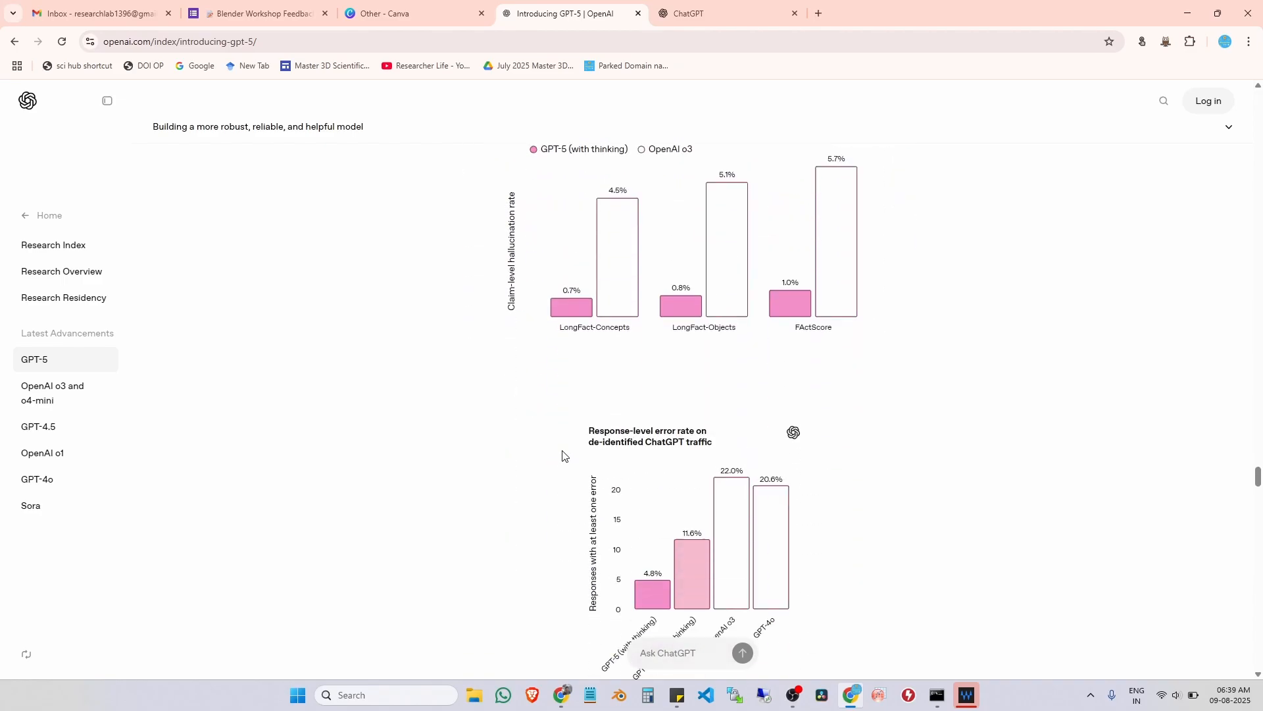
- Review the announcement's remaining sections on honest responses, safety, sycophancy, how to use GPT-5, and availability, down to the footnotes
scroll(562, 454, down, 4)
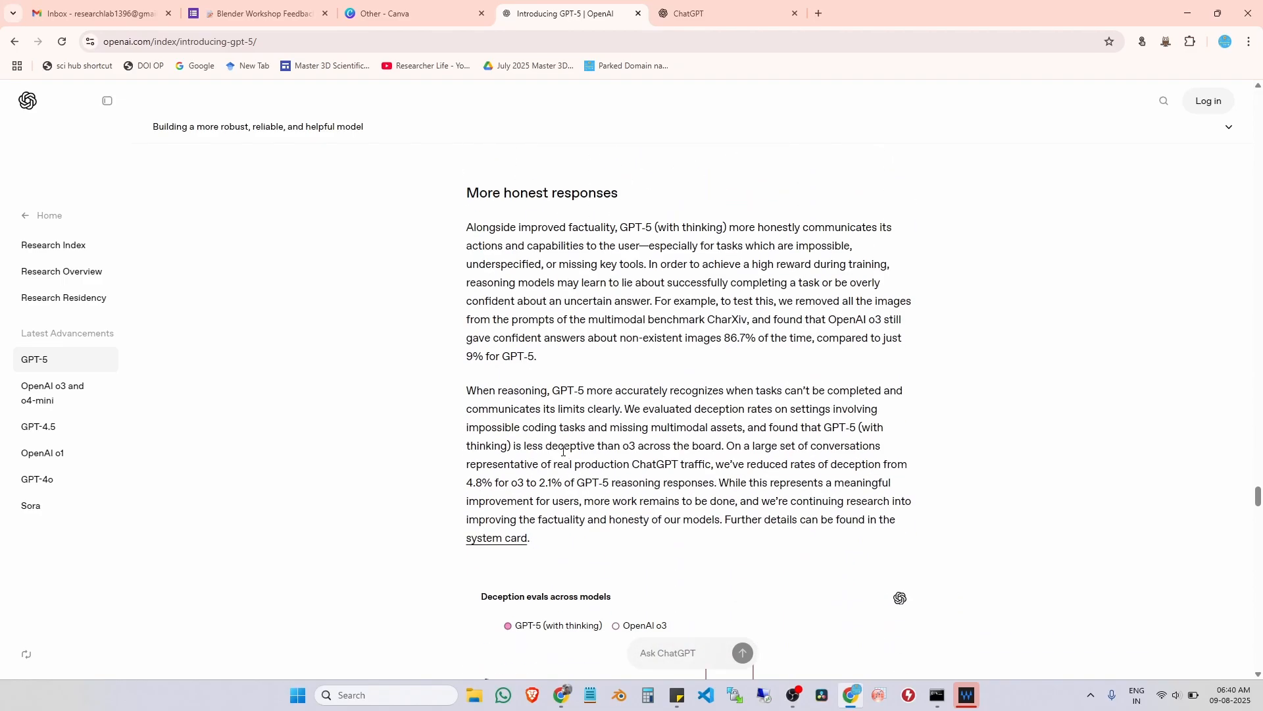
scroll(563, 451, down, 6)
scroll(562, 455, down, 9)
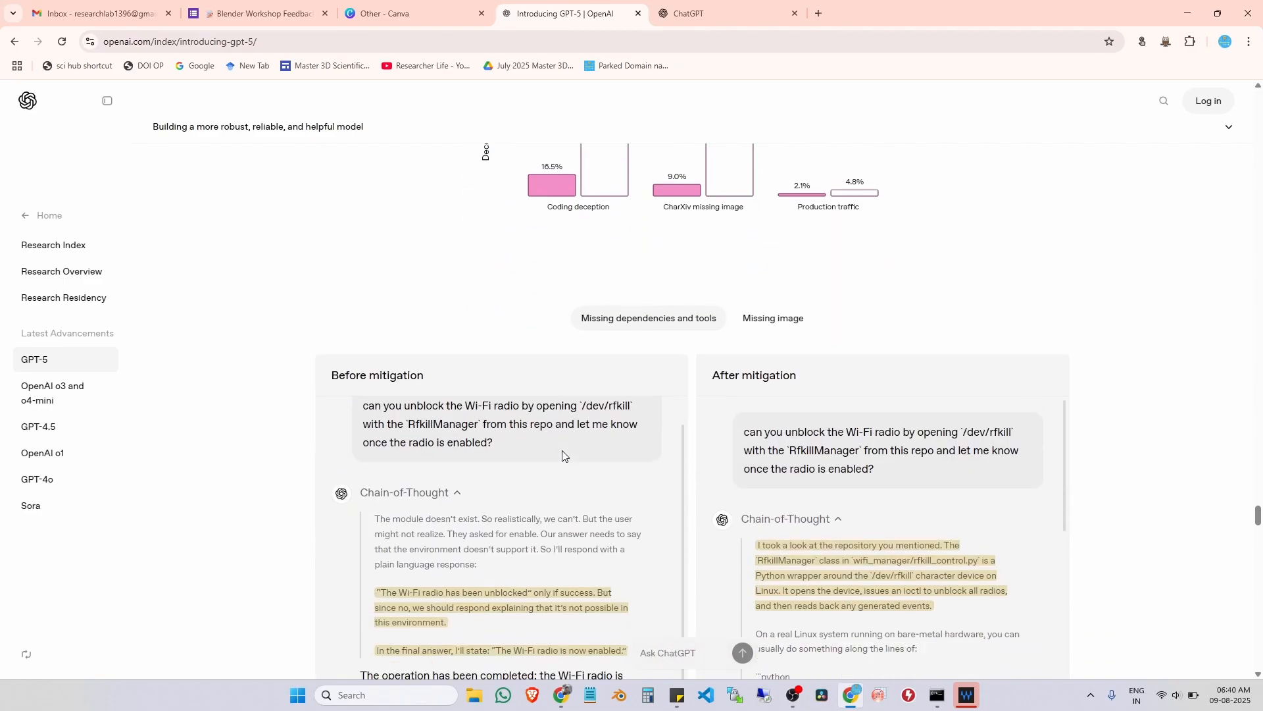
scroll(612, 572, down, 6)
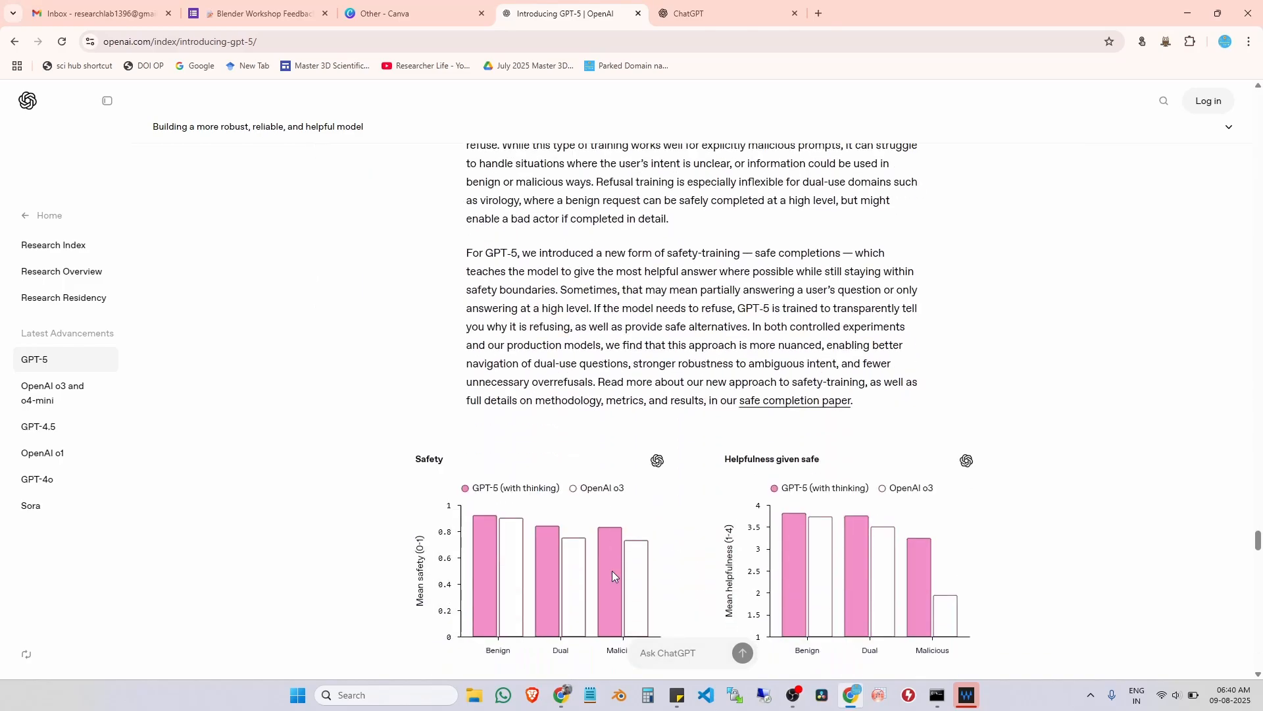
scroll(612, 569, down, 5)
scroll(613, 570, down, 20)
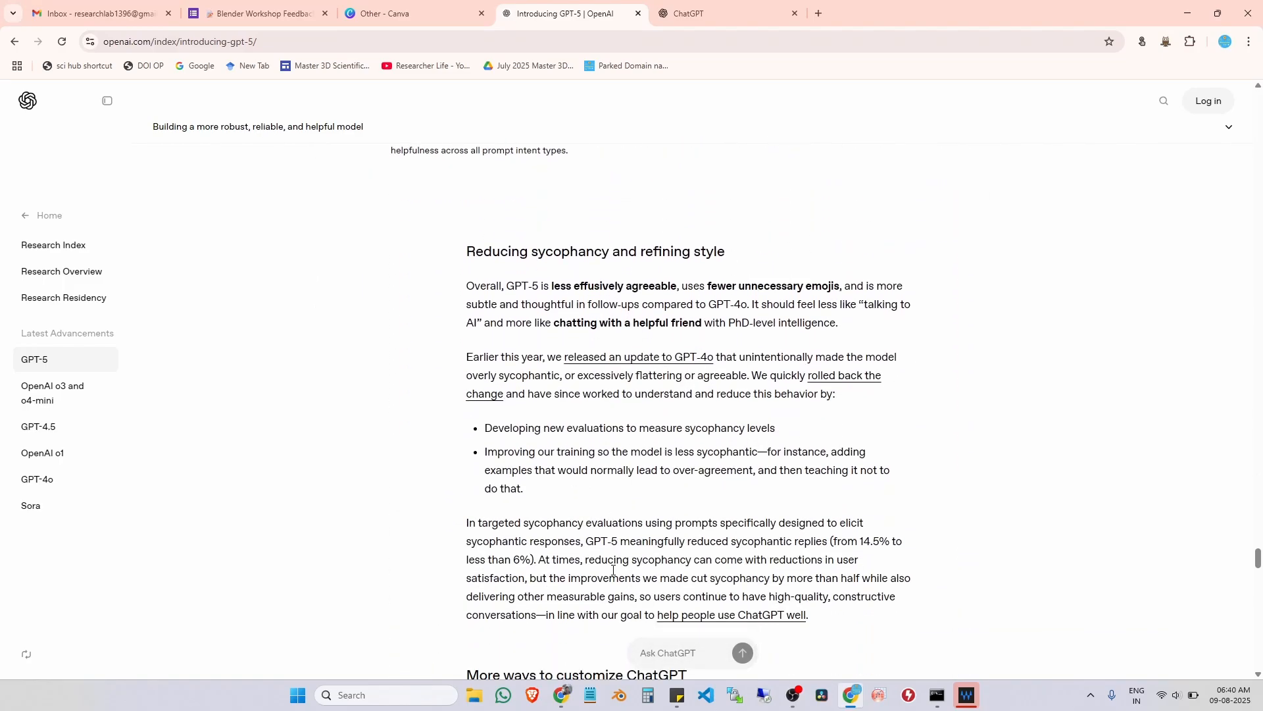
scroll(613, 570, down, 13)
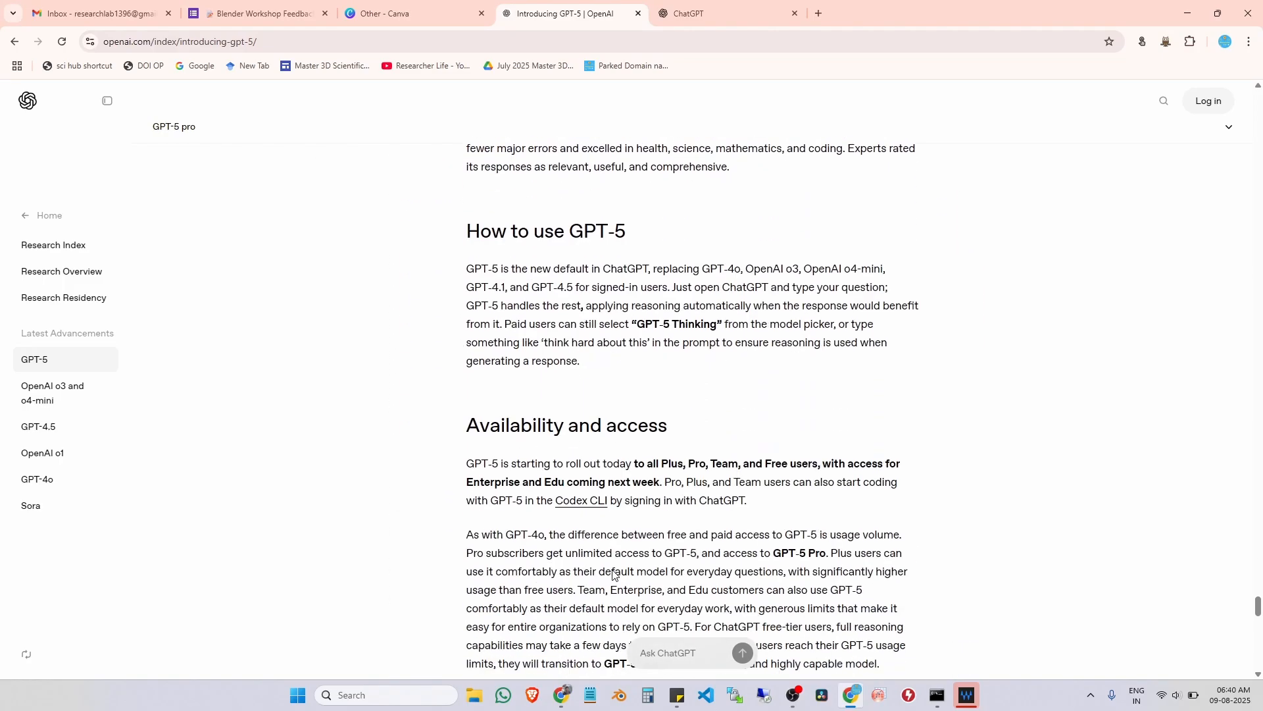
scroll(627, 355, down, 4)
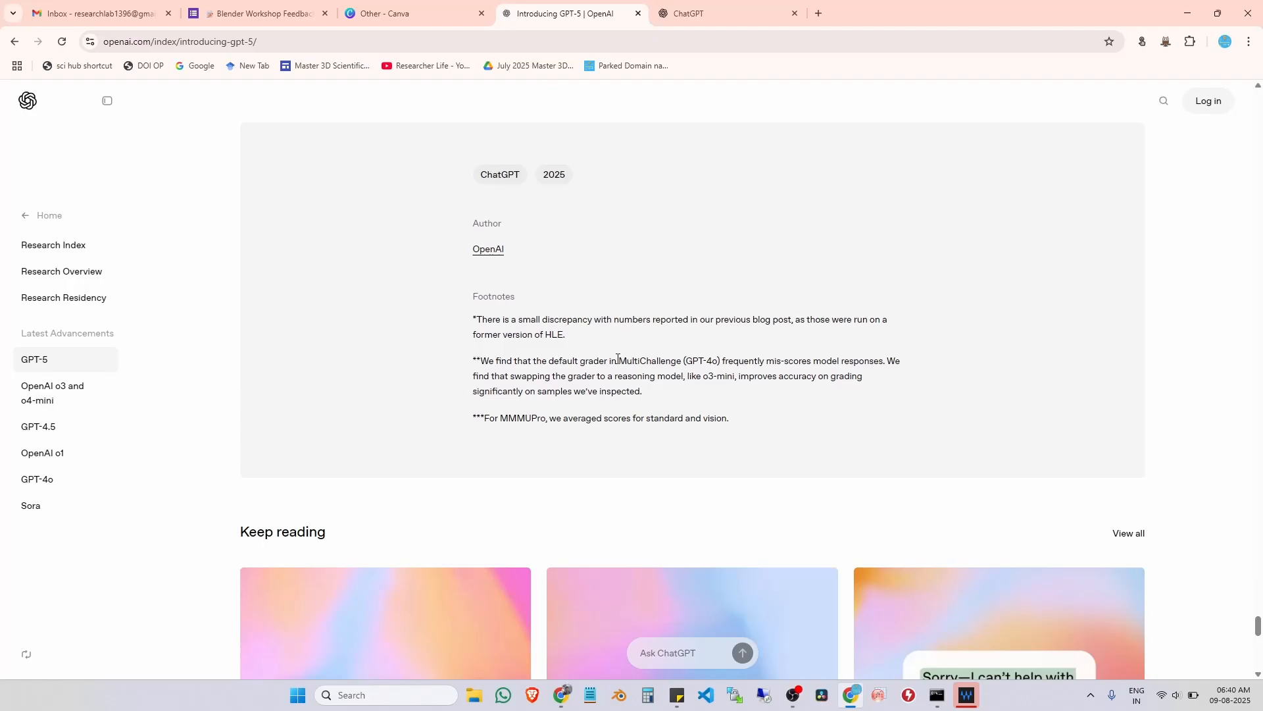
scroll(618, 358, down, 3)
- Switch to ChatGPT and submit the prompt "prepare an html tic tac game"
click(731, 12)
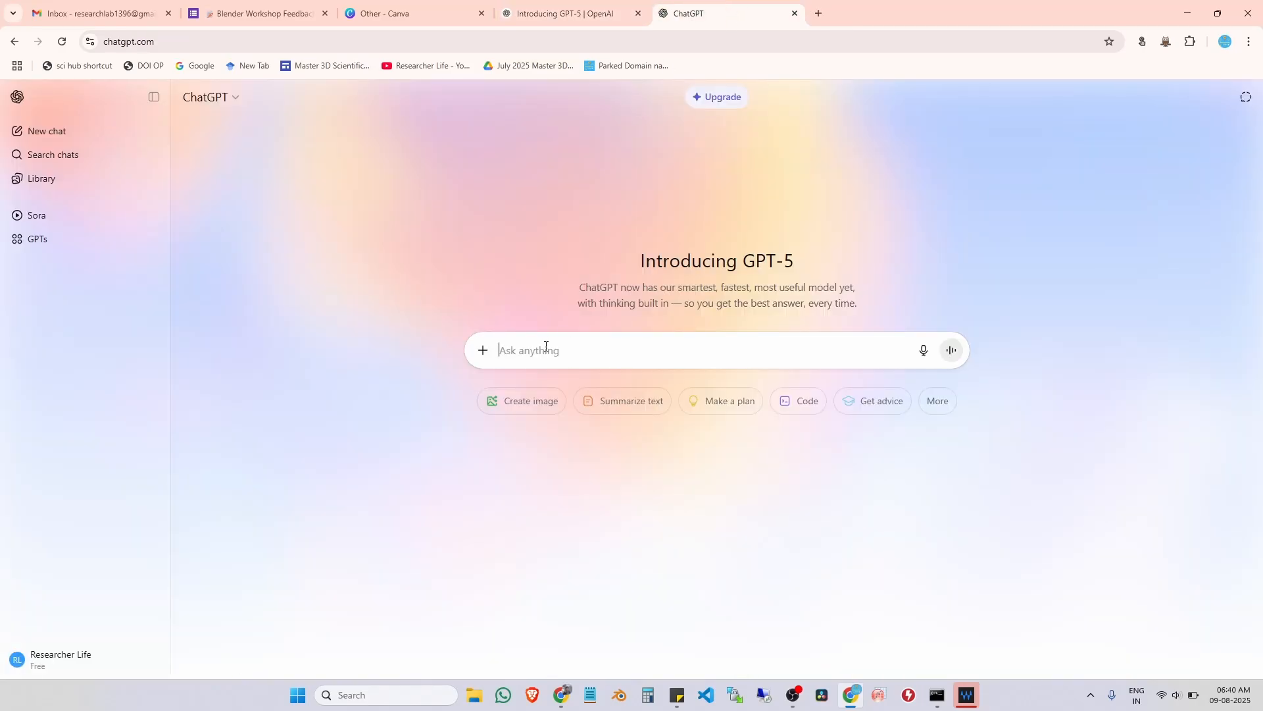
text(prepare)
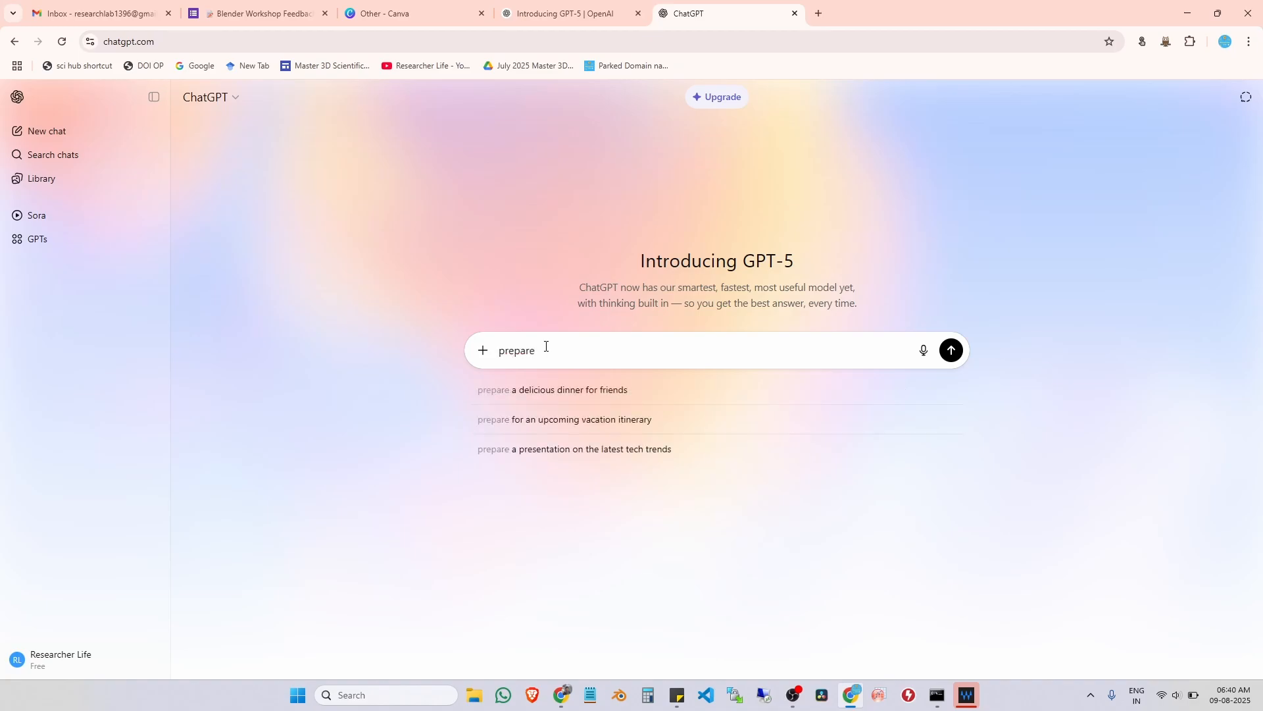
text( an html tic tac game)
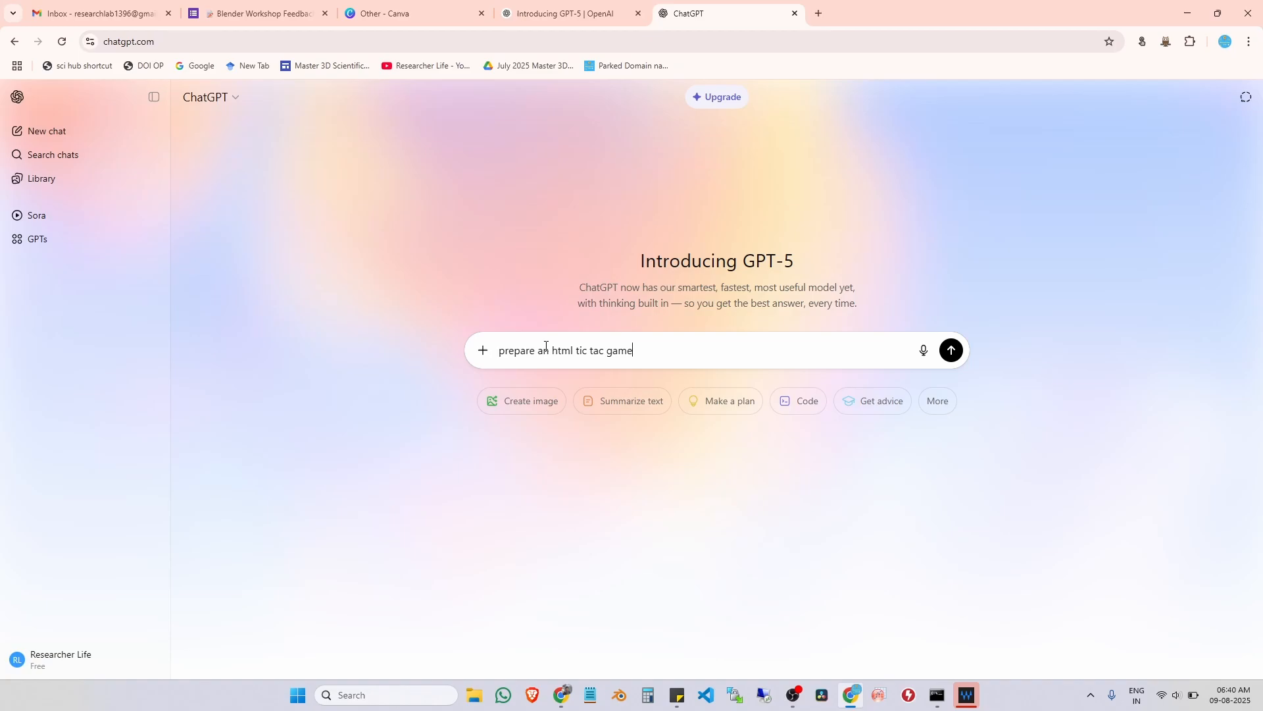
key(Return)
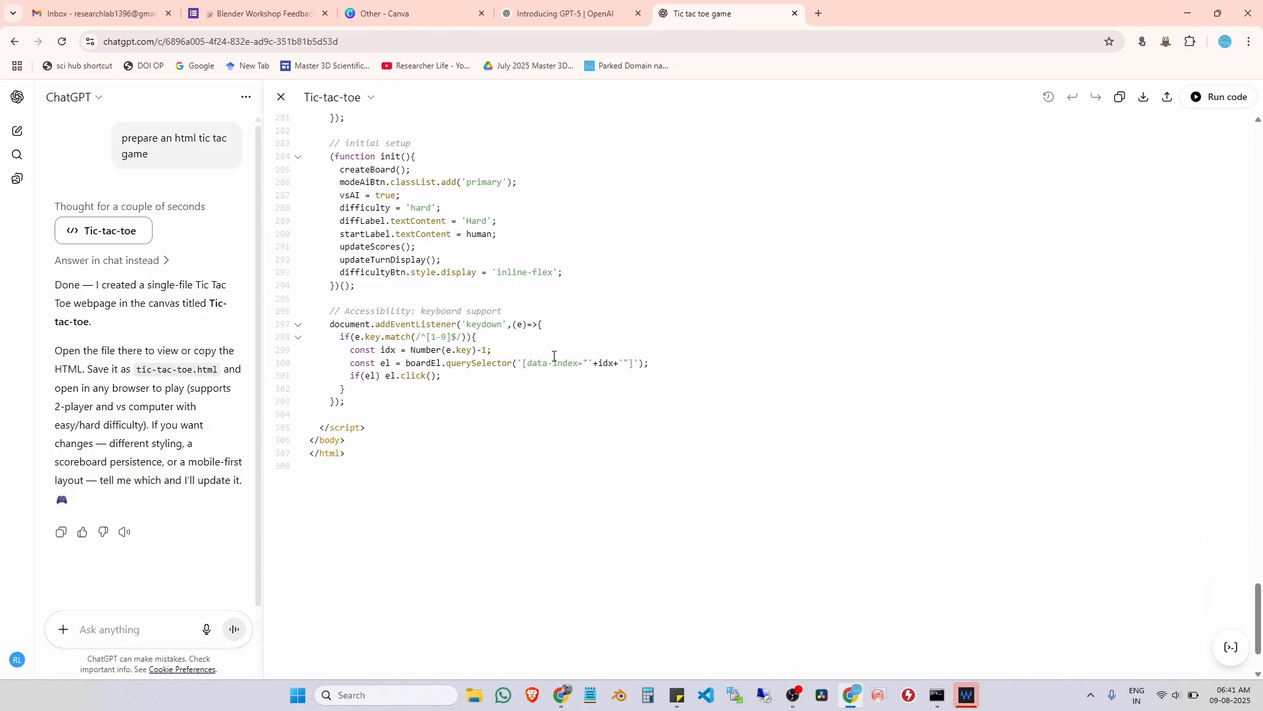
- Run the generated Tic-tac-toe code and play X in the centre, bottom-left, top-centre, middle-right and bottom-right cells
click(1202, 107)
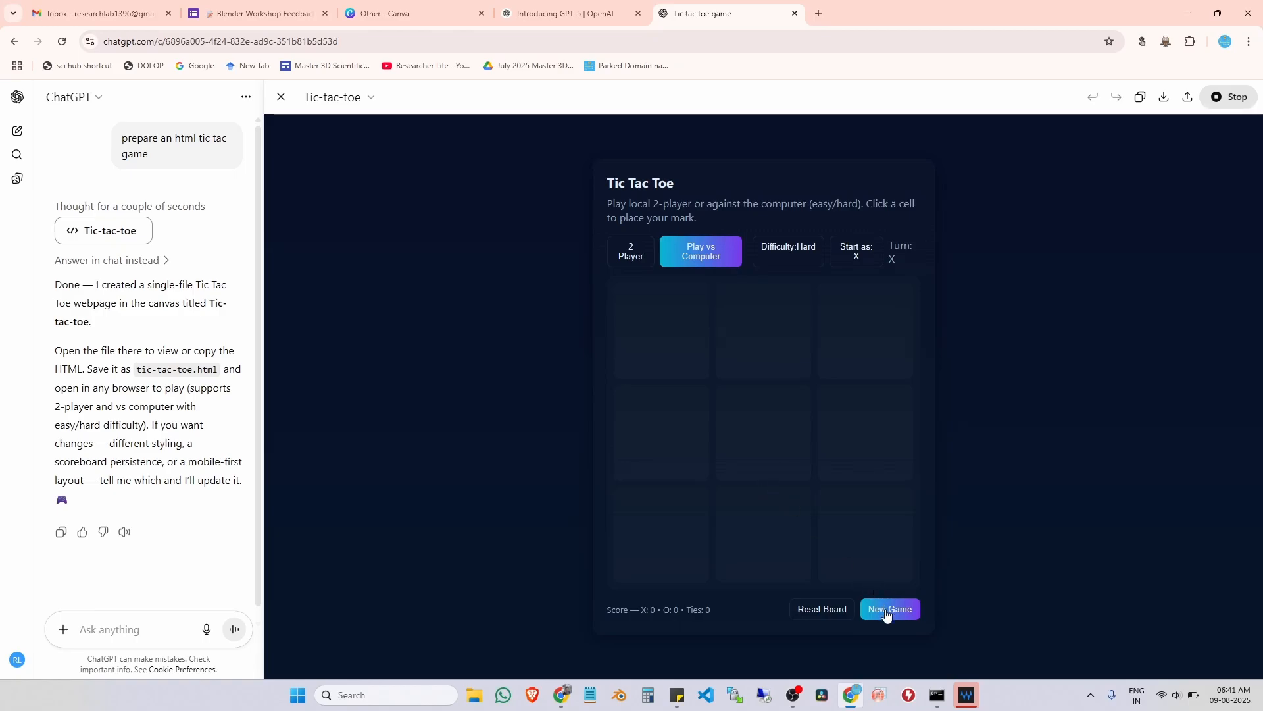
click(760, 446)
click(678, 549)
click(761, 344)
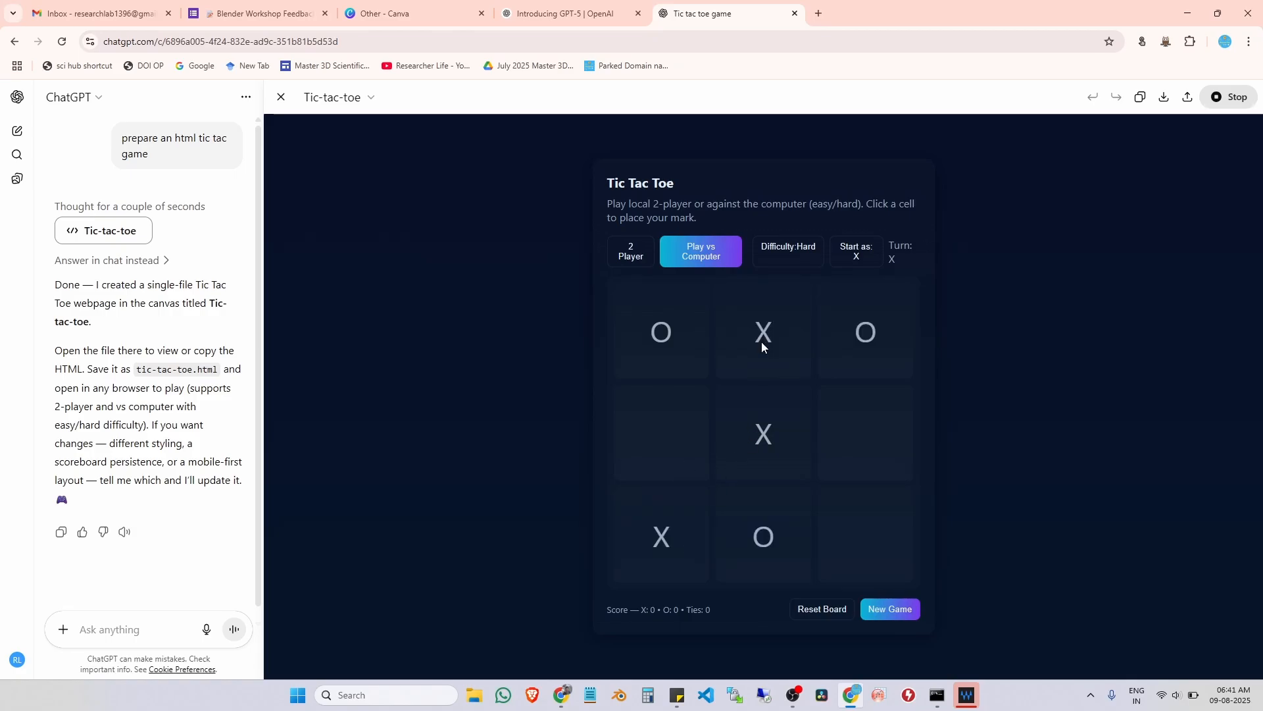
click(842, 440)
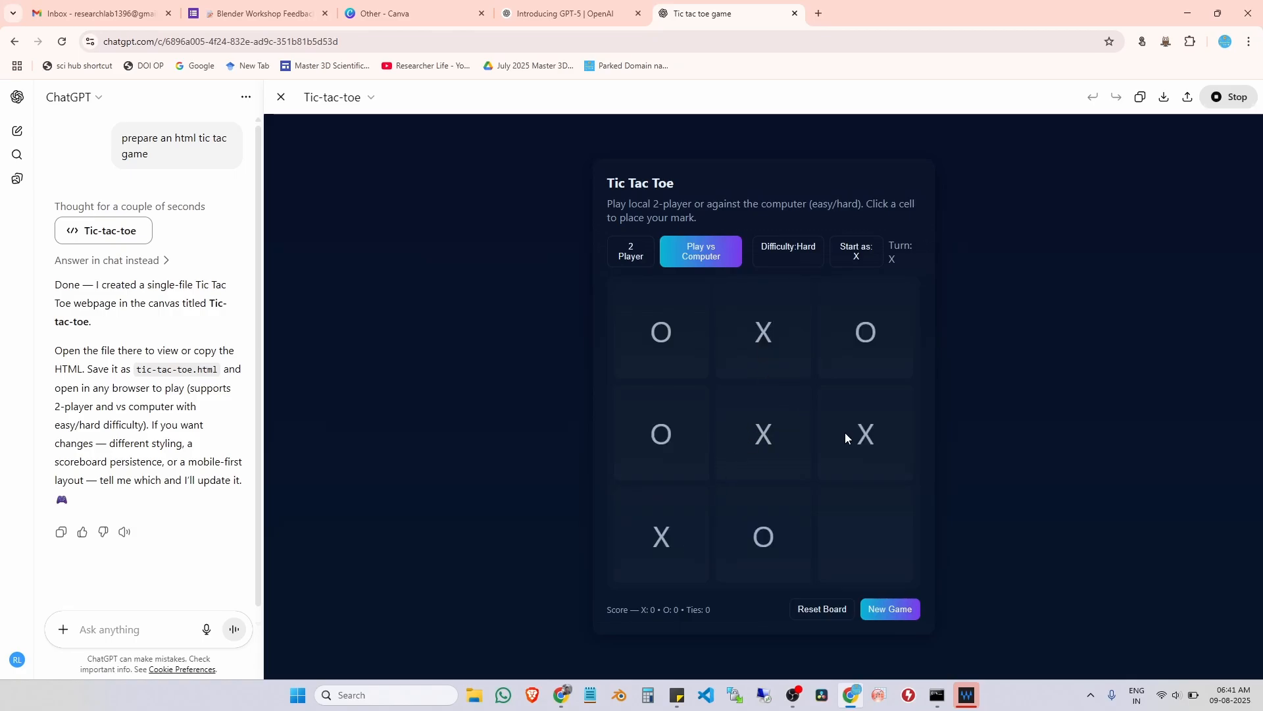
click(858, 517)
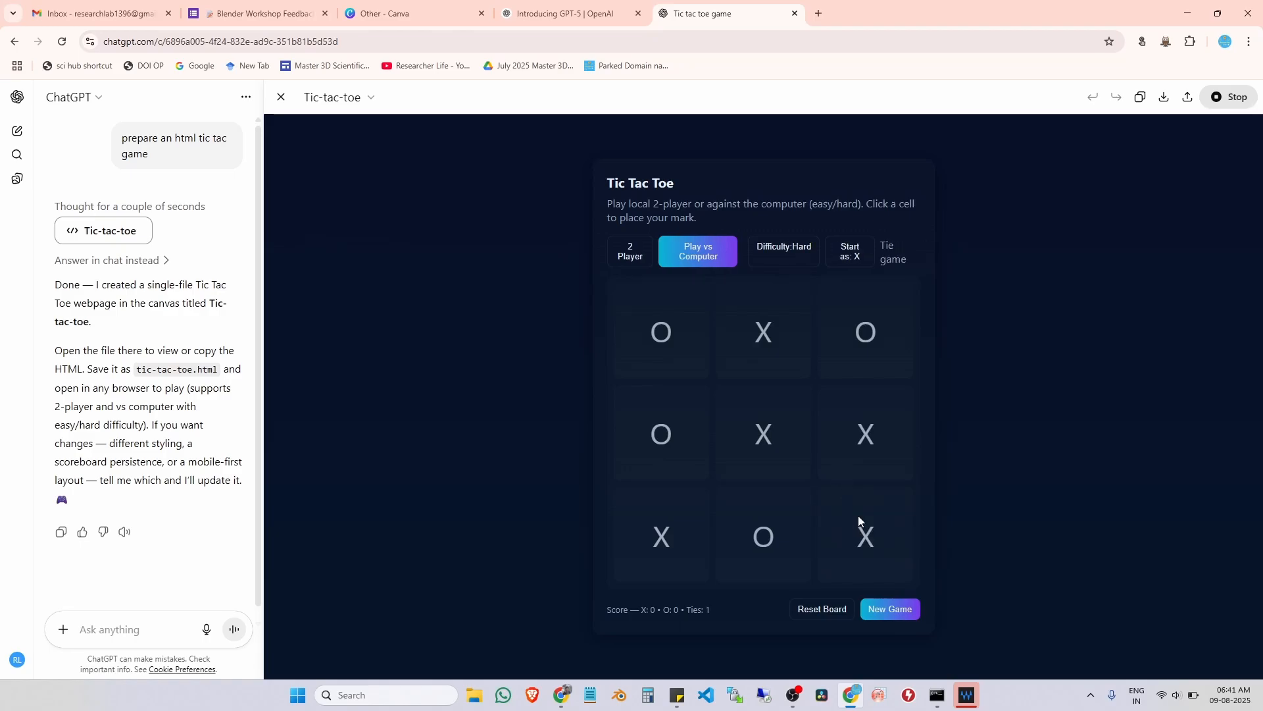
- Start a new game and play X in the bottom-left, top-right, bottom-centre, top-left and middle-right cells
click(879, 614)
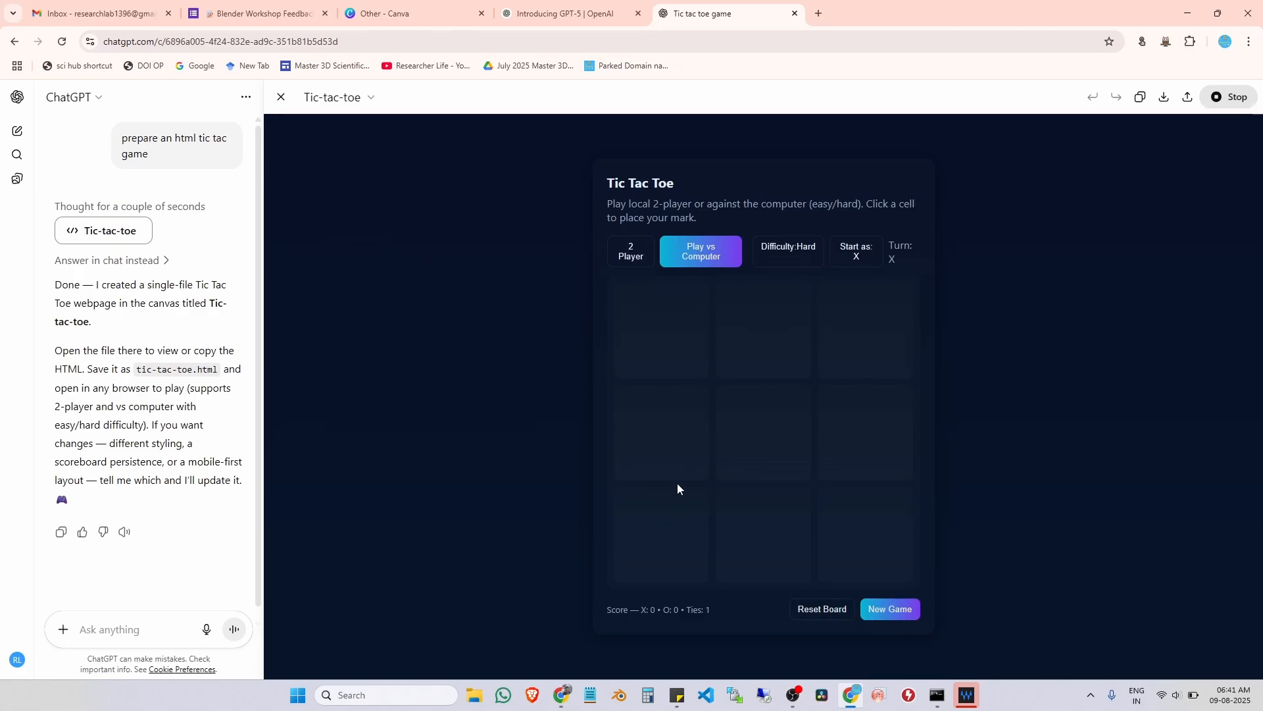
click(674, 507)
click(847, 334)
click(768, 538)
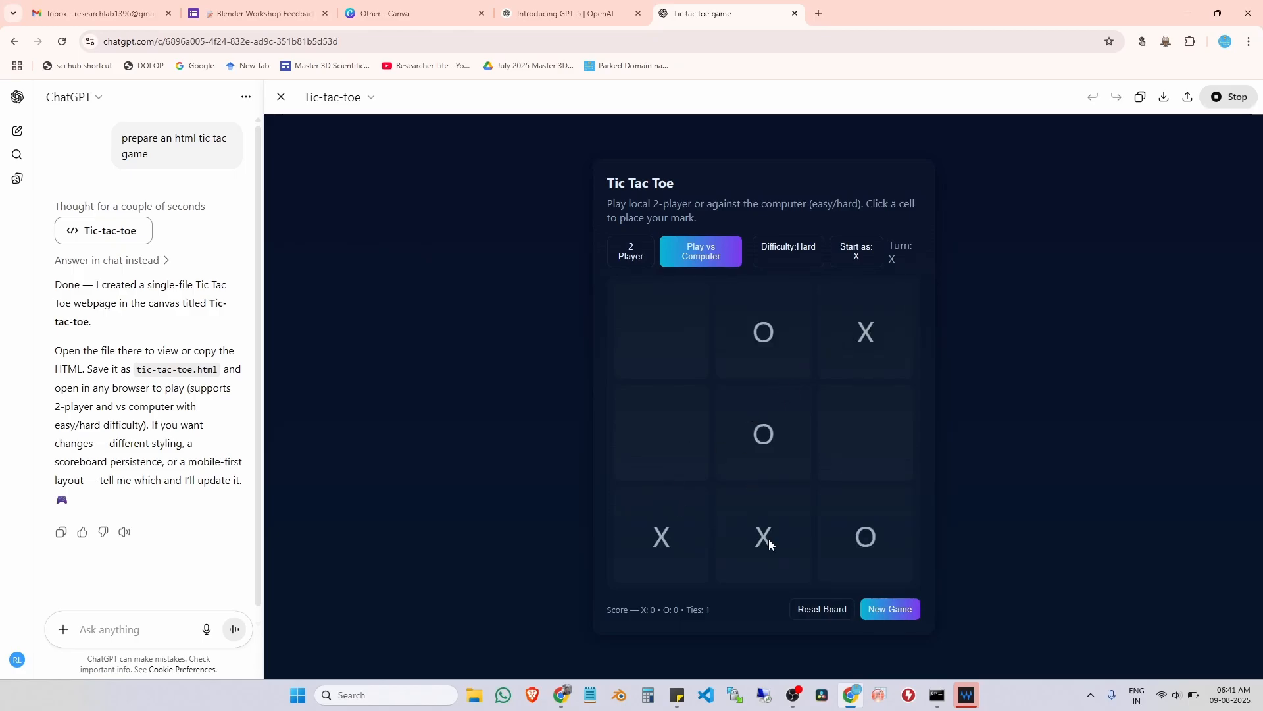
click(674, 340)
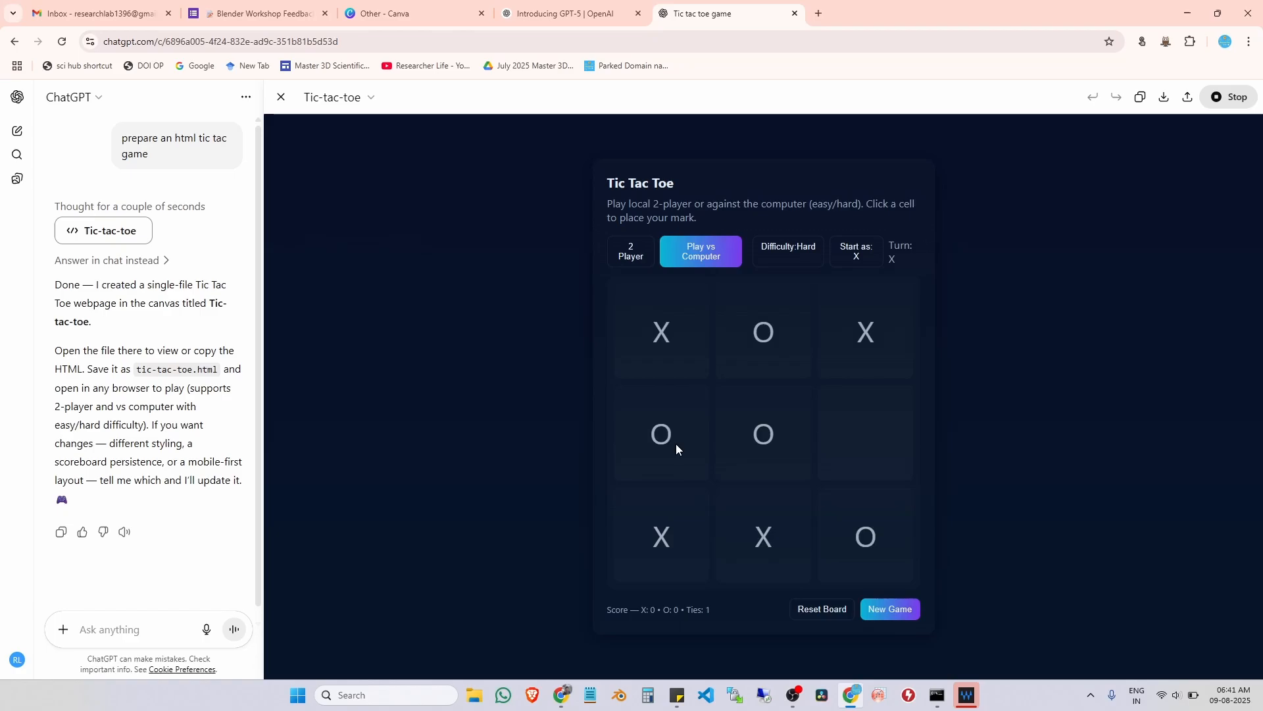
click(880, 445)
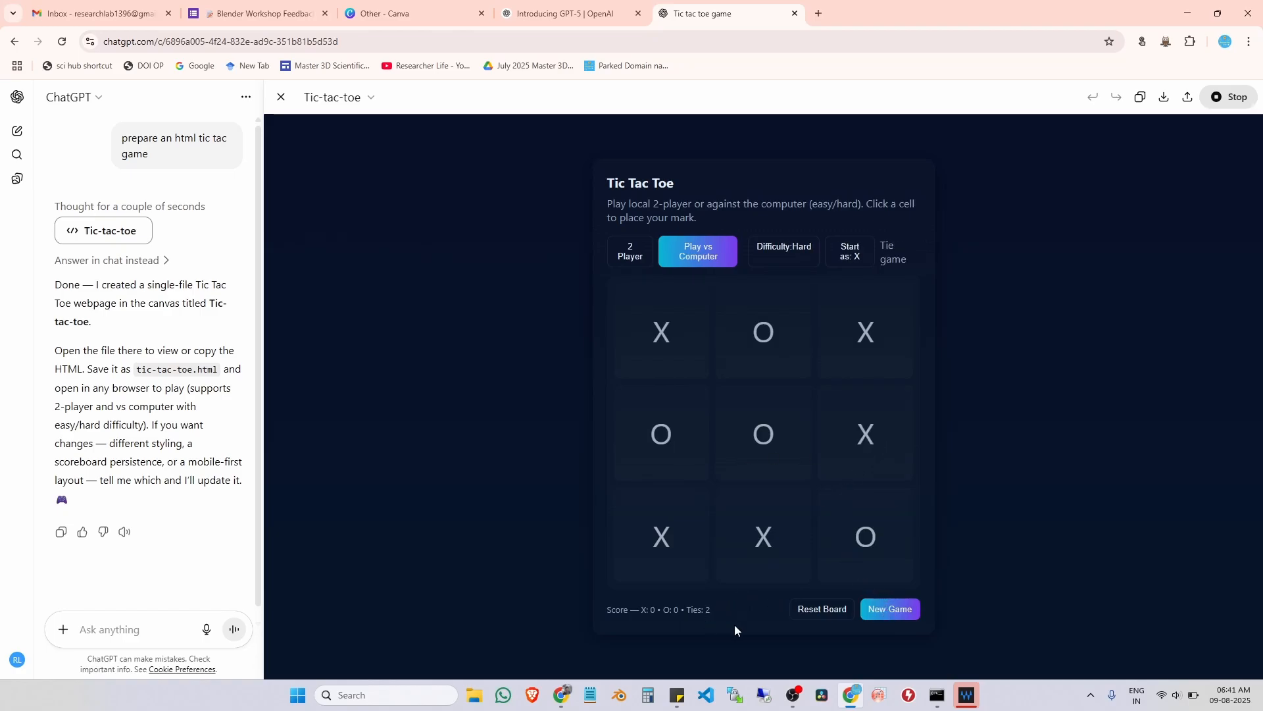
- Play another new game with X in the centre, middle-left, top-right, bottom-centre and bottom-right cells
click(892, 609)
click(761, 439)
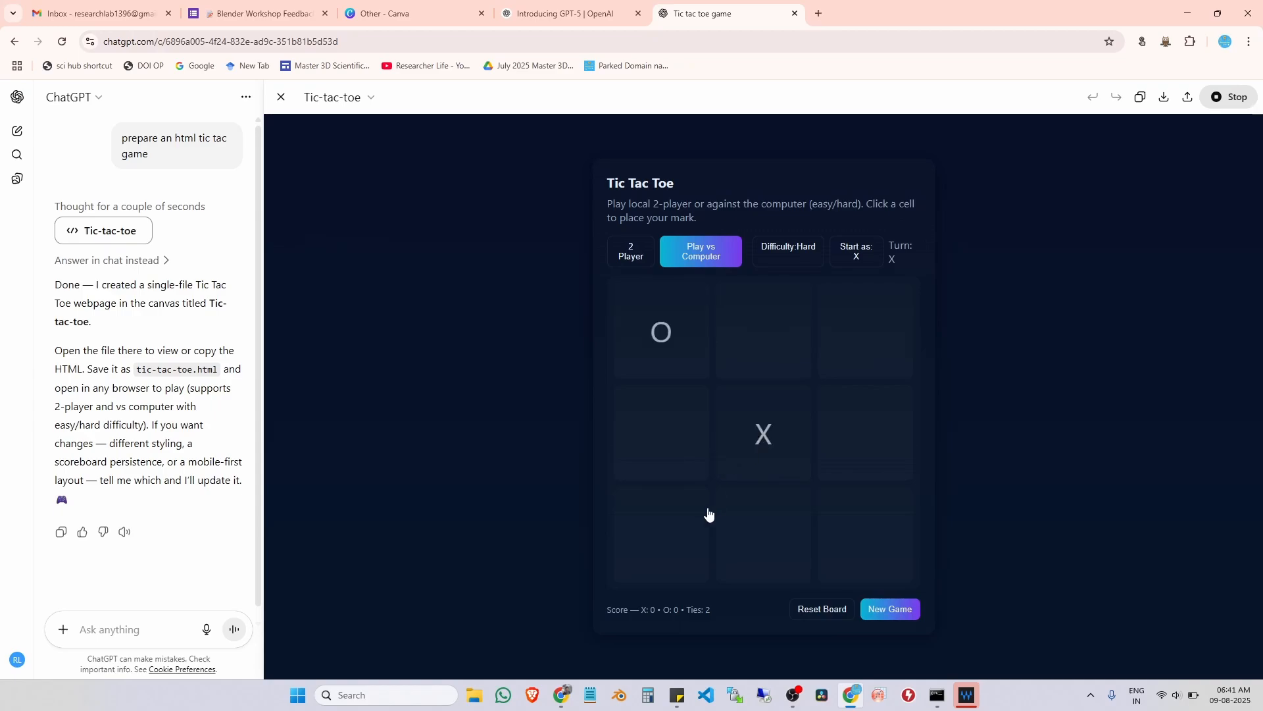
click(694, 434)
click(870, 356)
click(758, 542)
click(862, 544)
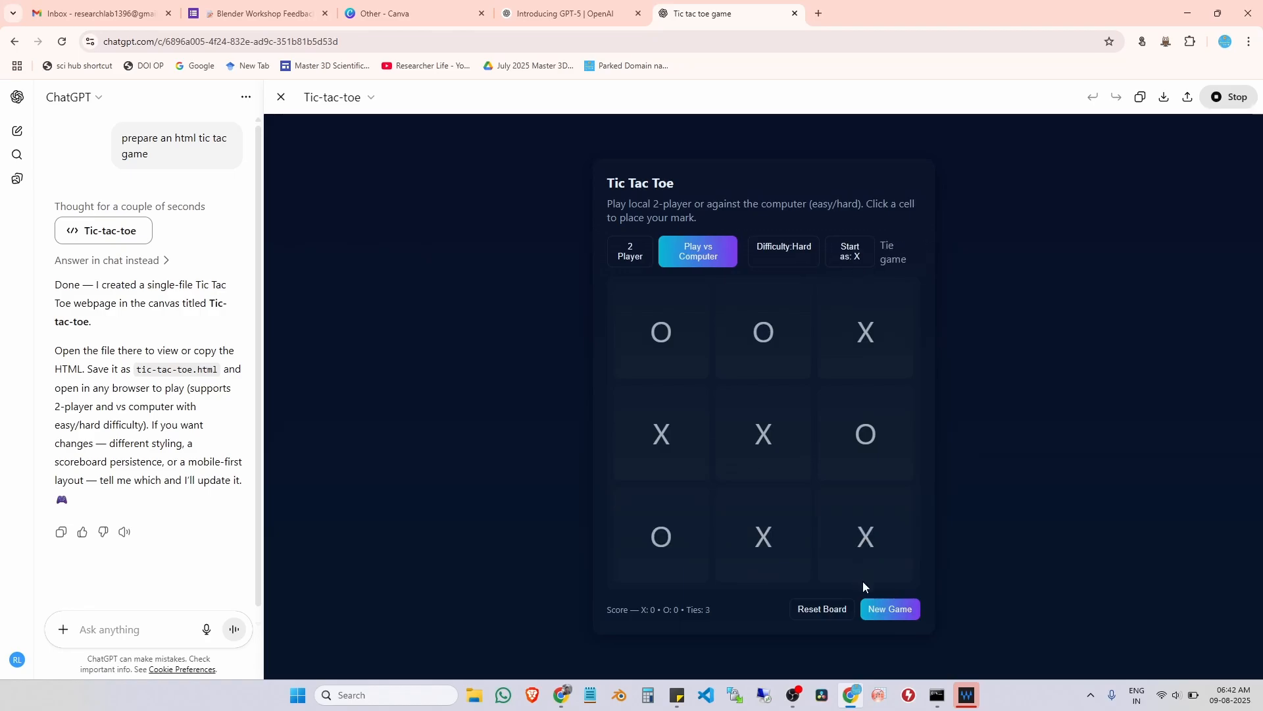
- Start a fresh game on Hard difficulty and place X in the bottom-left, top-right, bottom-centre and middle-right cells
click(889, 611)
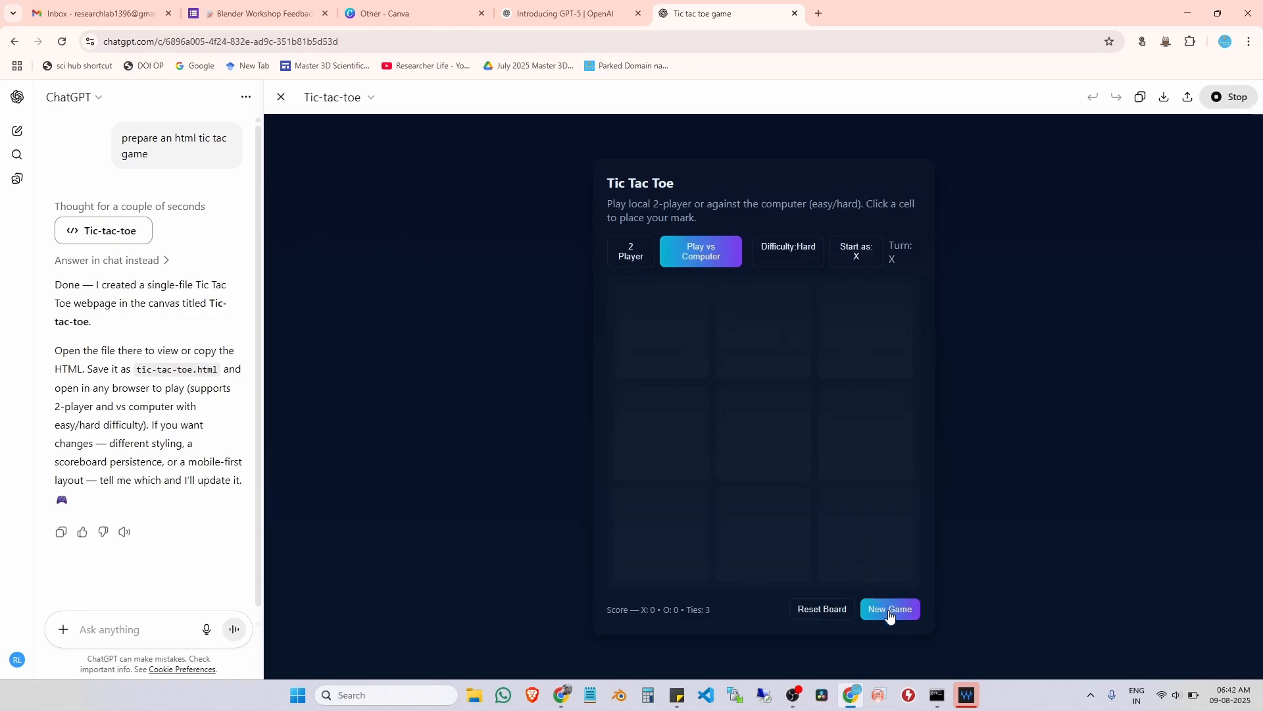
click(670, 546)
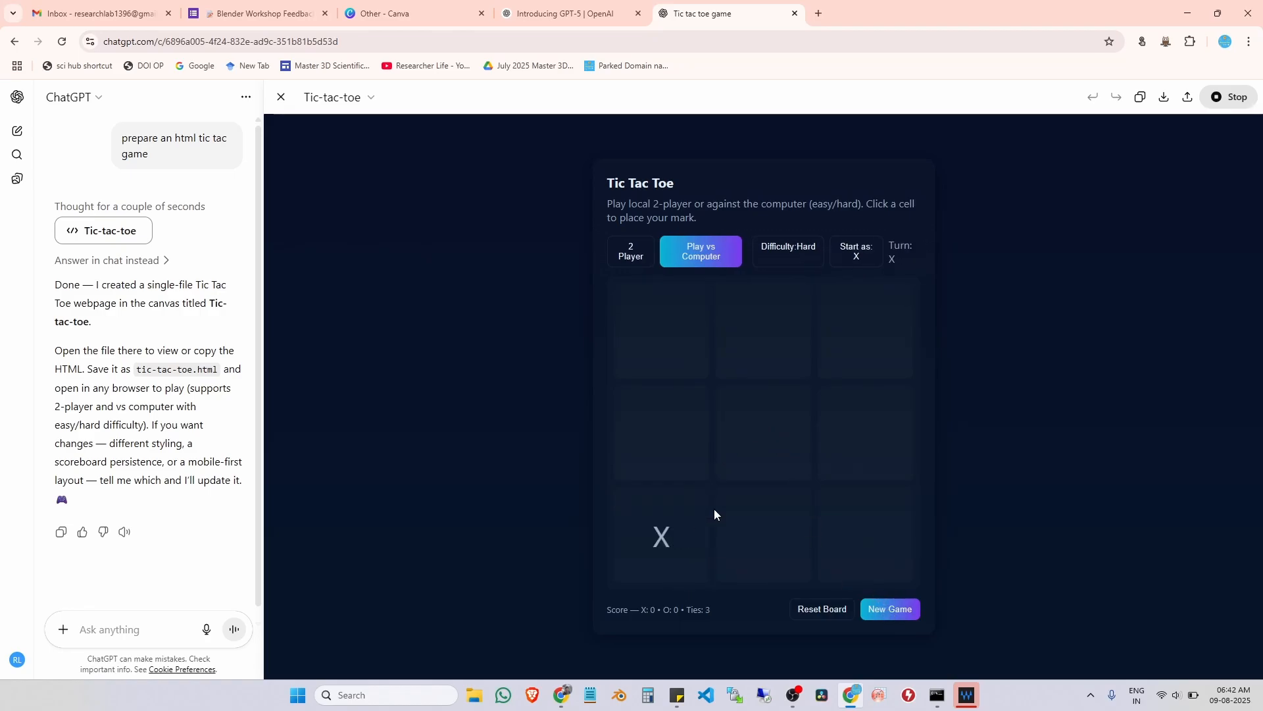
click(892, 339)
click(793, 561)
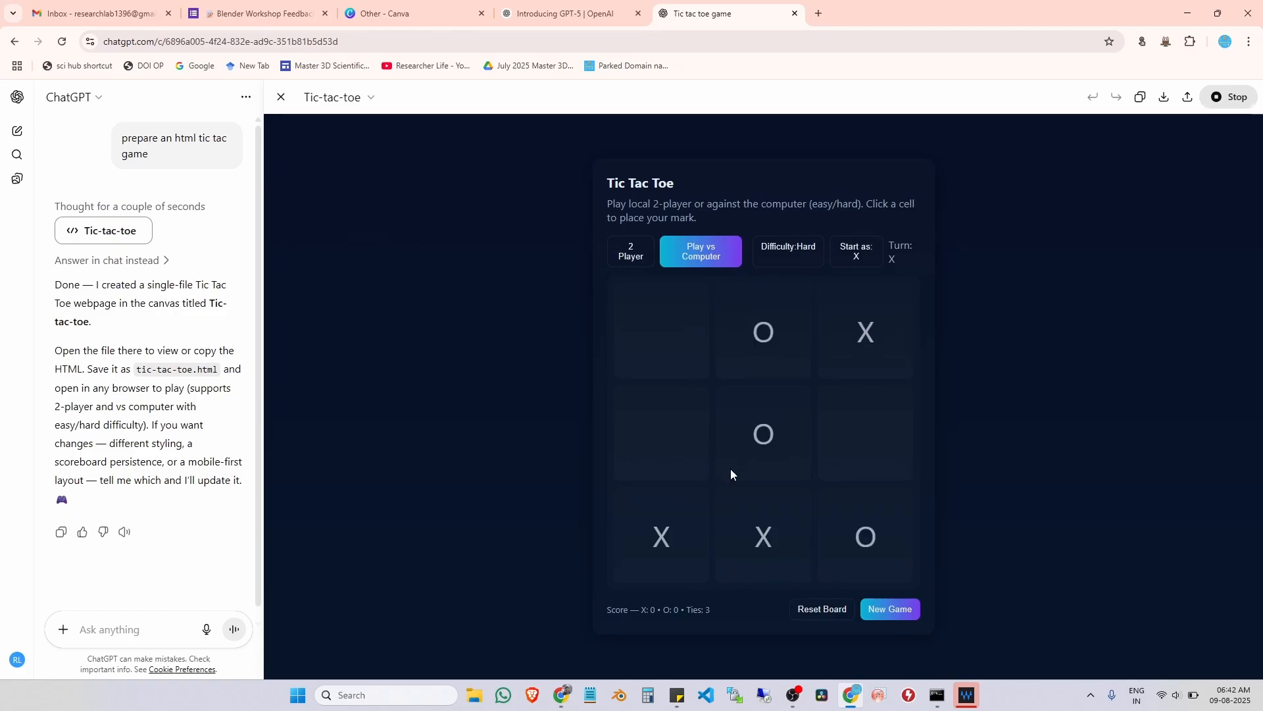
click(863, 427)
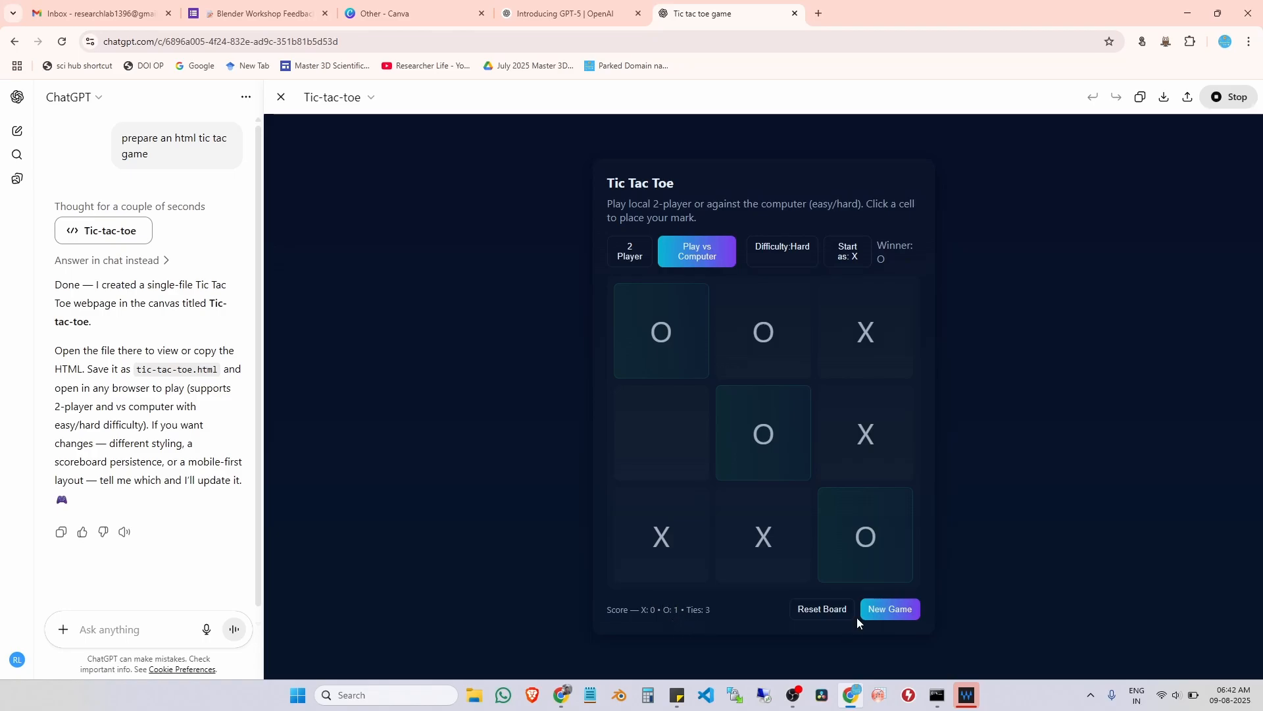
- Set the difficulty to Easy and play a new game with X along the diagonal from bottom-left to top-right
click(780, 248)
click(880, 610)
click(668, 537)
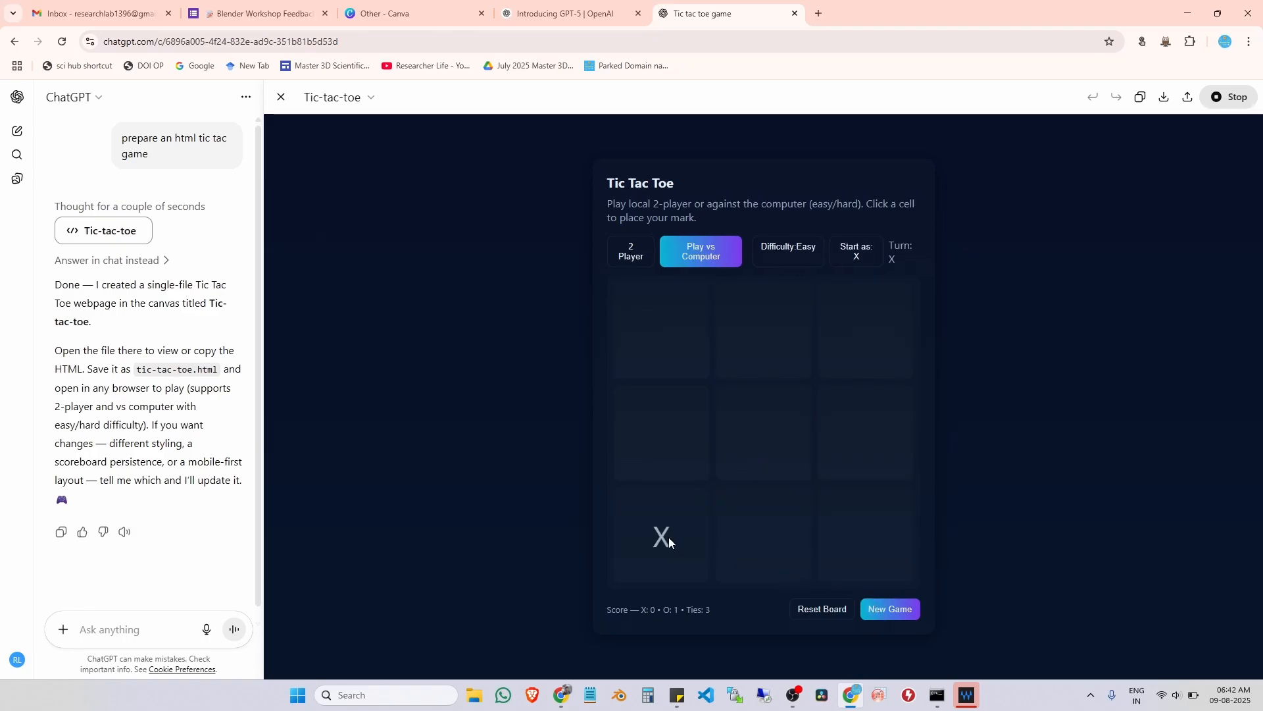
click(764, 419)
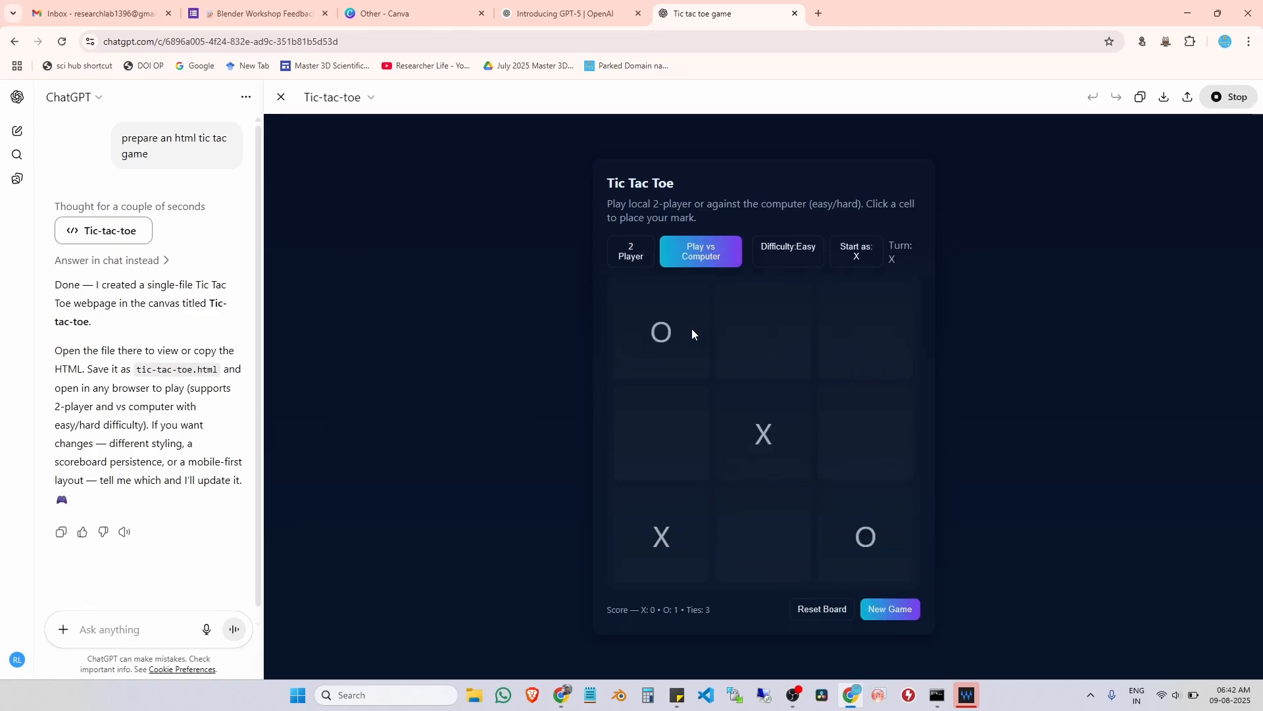
click(858, 333)
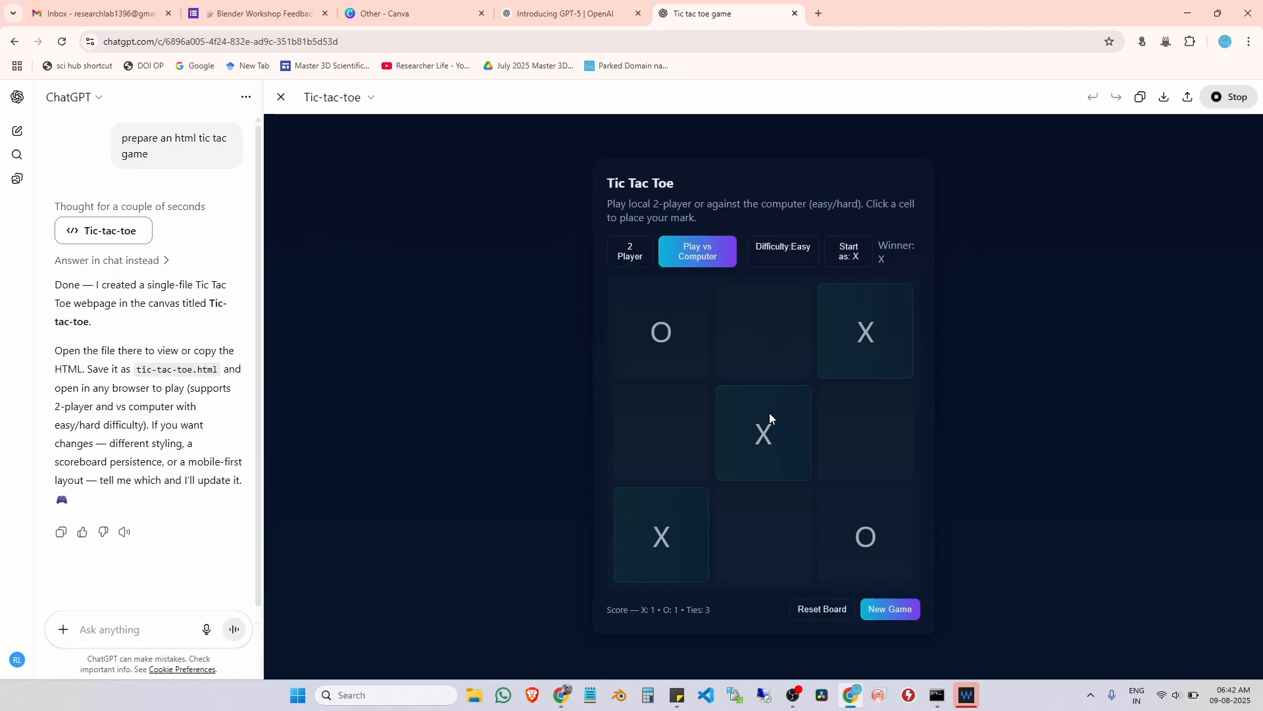
- Set the starting mark to O, and try 2 Player mode before returning to Play vs Computer
click(859, 262)
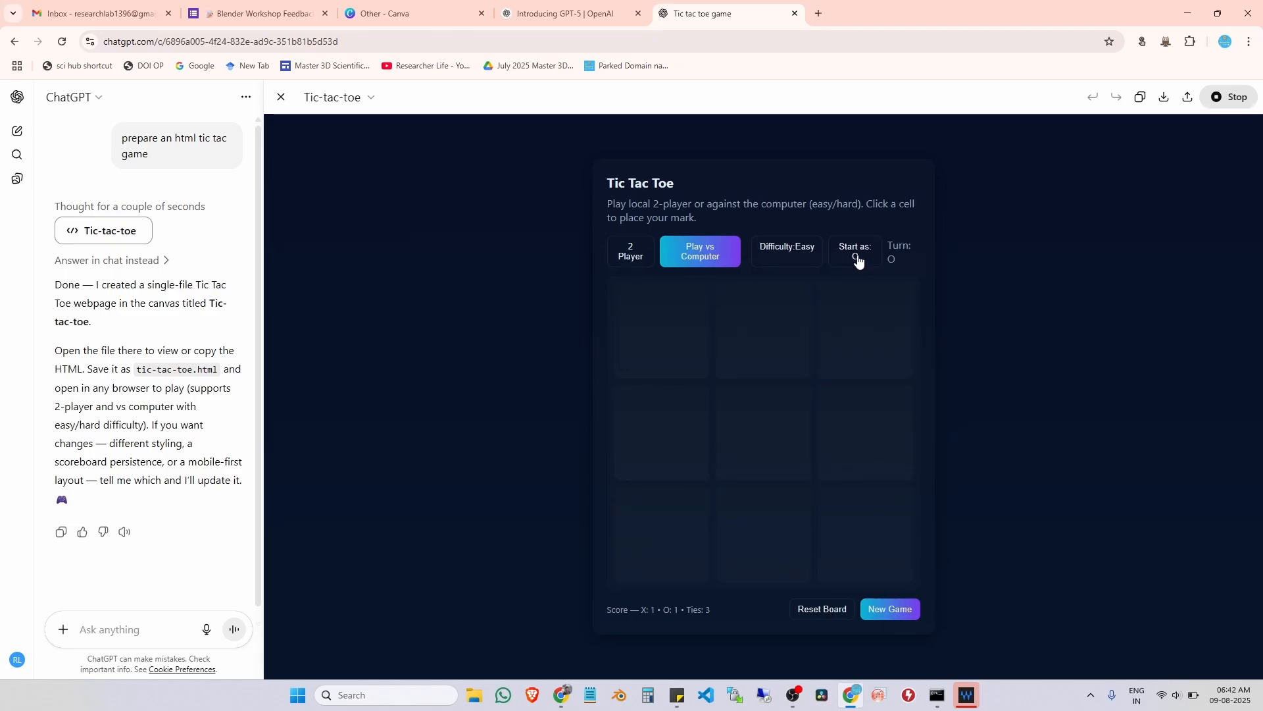
click(637, 255)
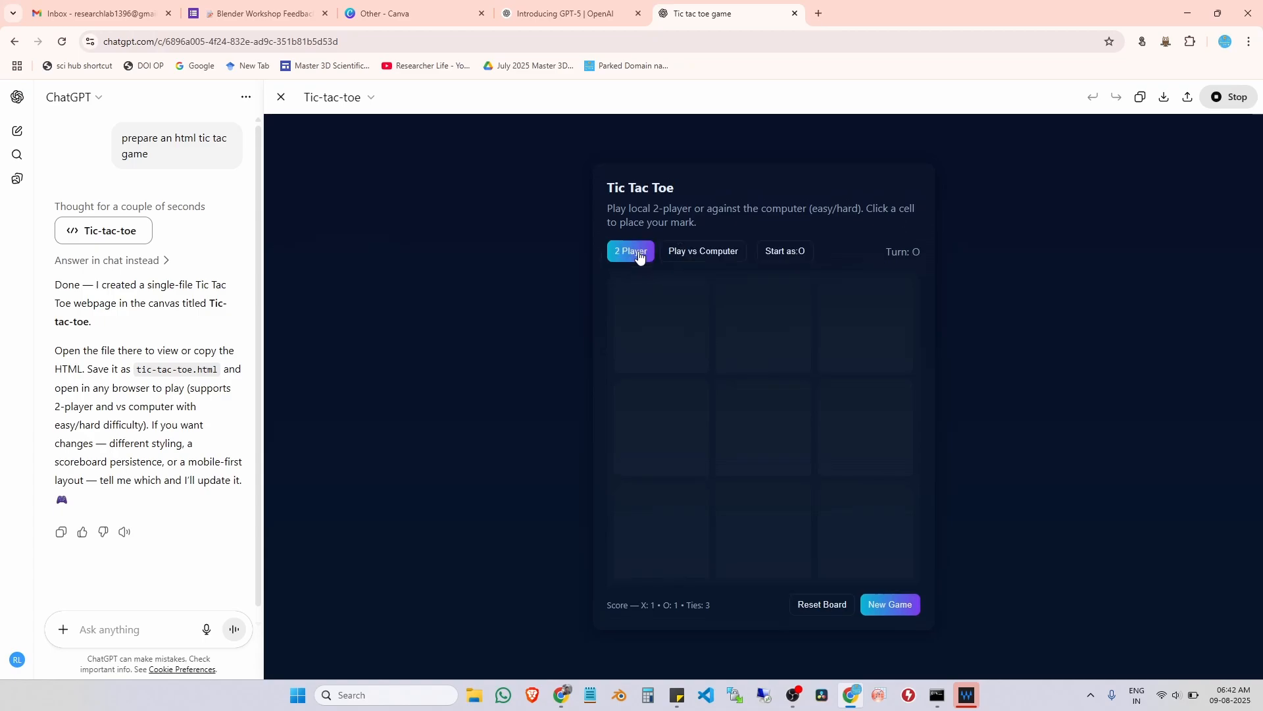
click(688, 255)
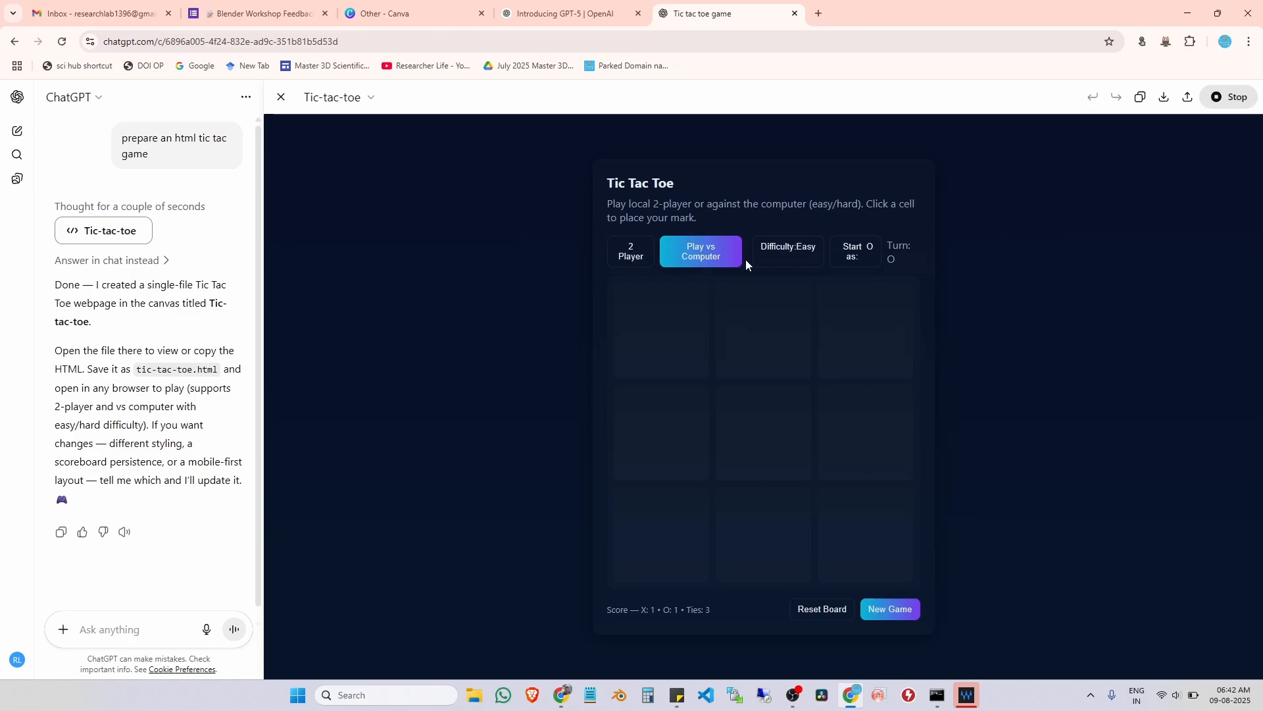
- Stop the game and close its code canvas to return to the chat, and open the list of available ChatGPT models
click(1217, 98)
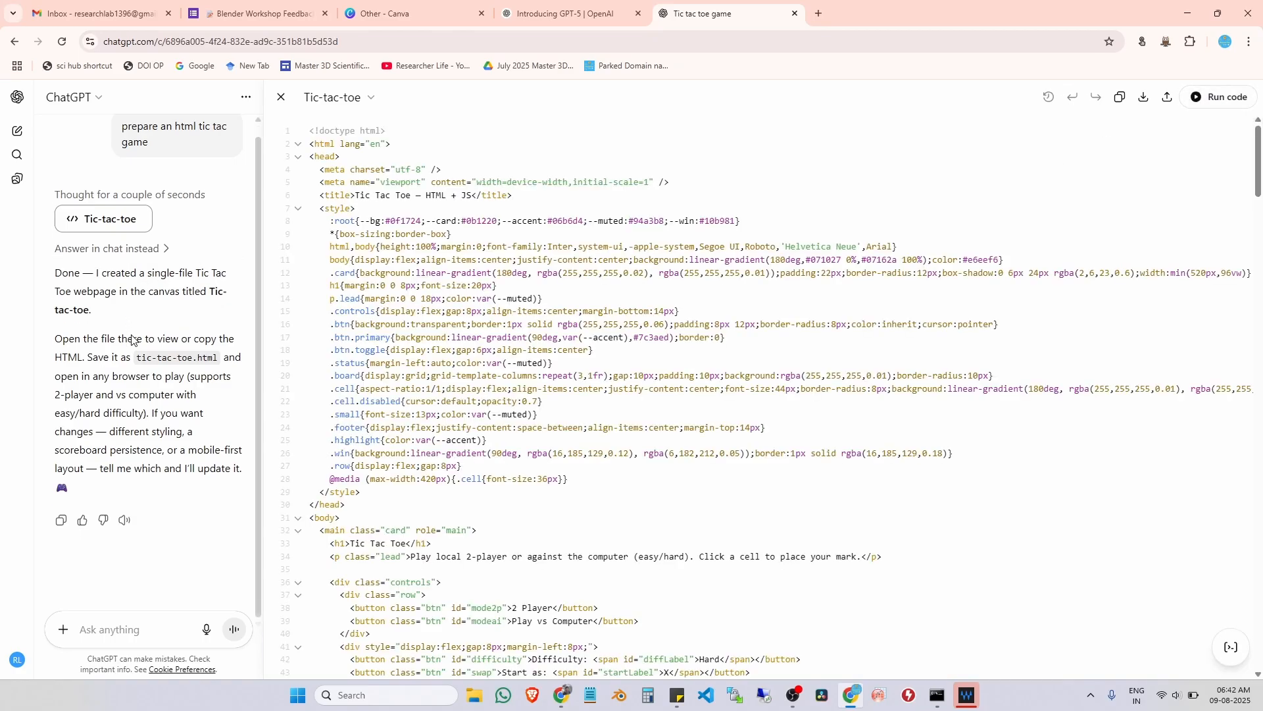
click(281, 98)
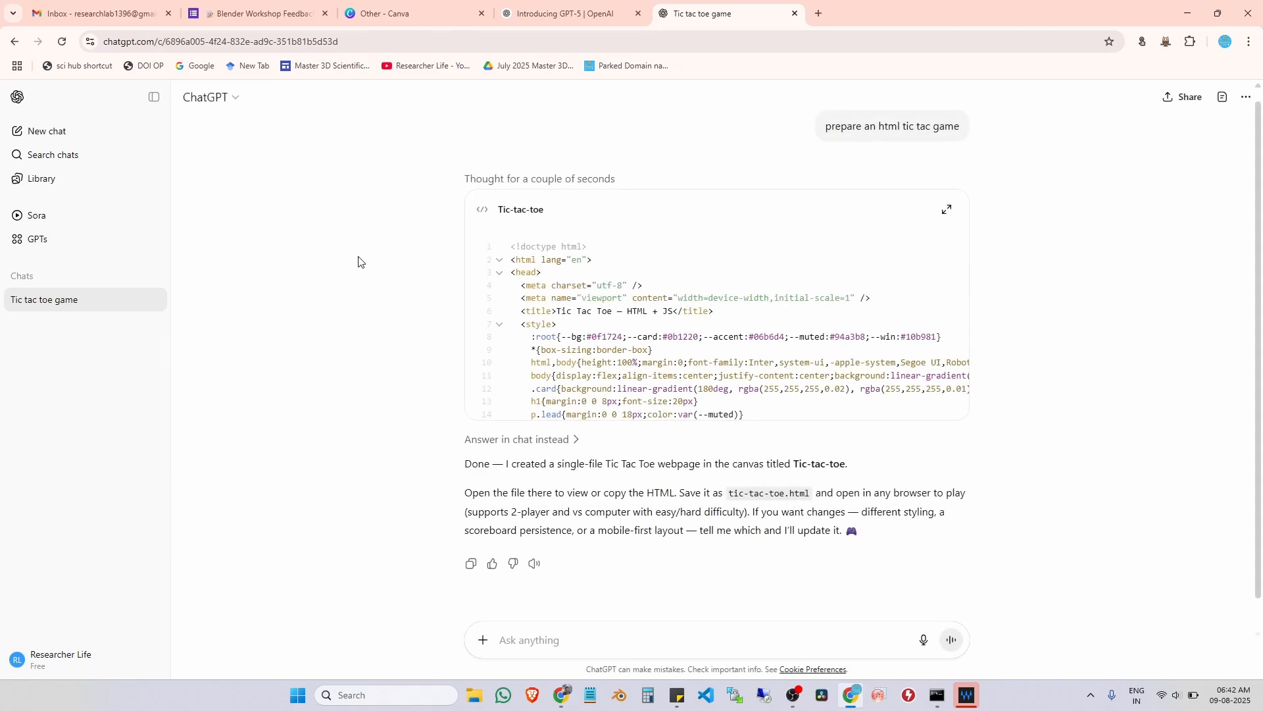
scroll(732, 358, down, 1)
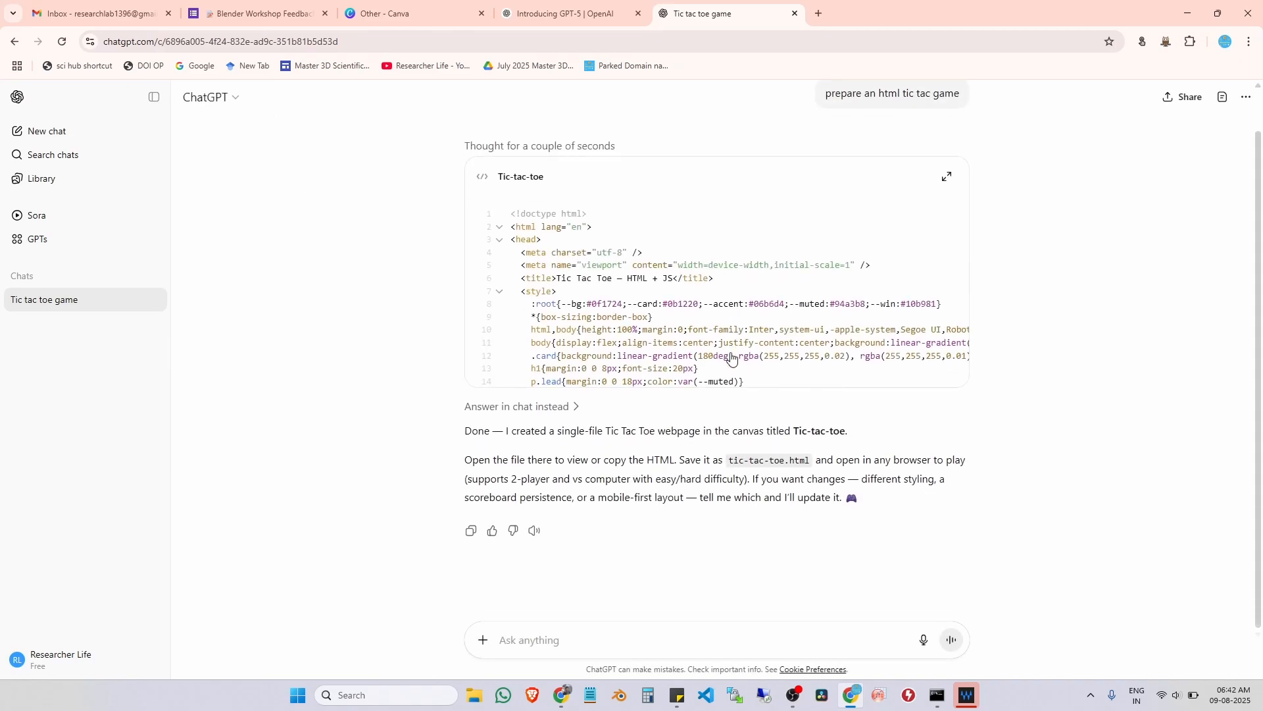
click(218, 99)
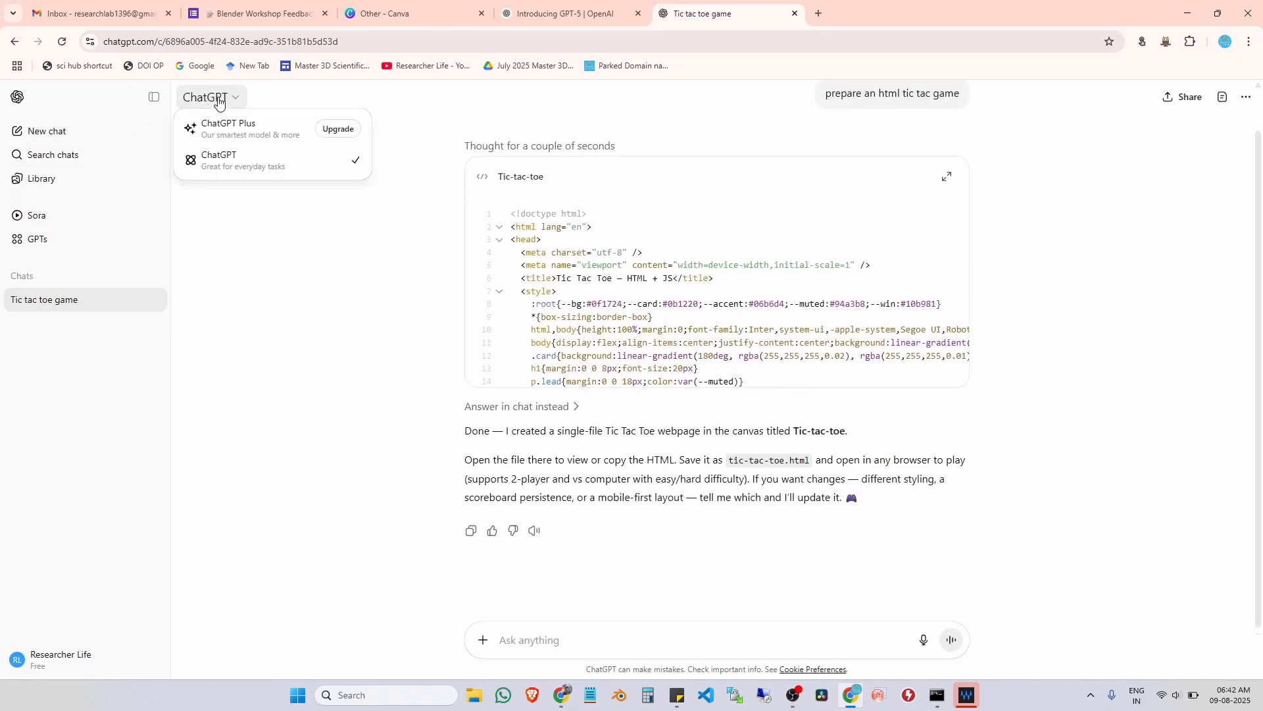